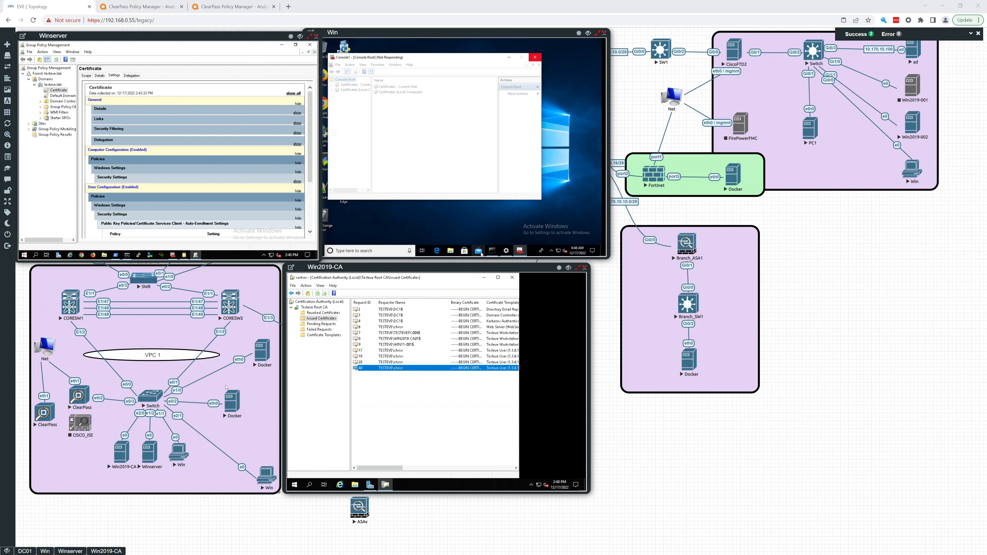
Open the Services list under Configuration in ClearPass Policy Manager.
{"action": "left_click", "coordinate": [164, 5]}
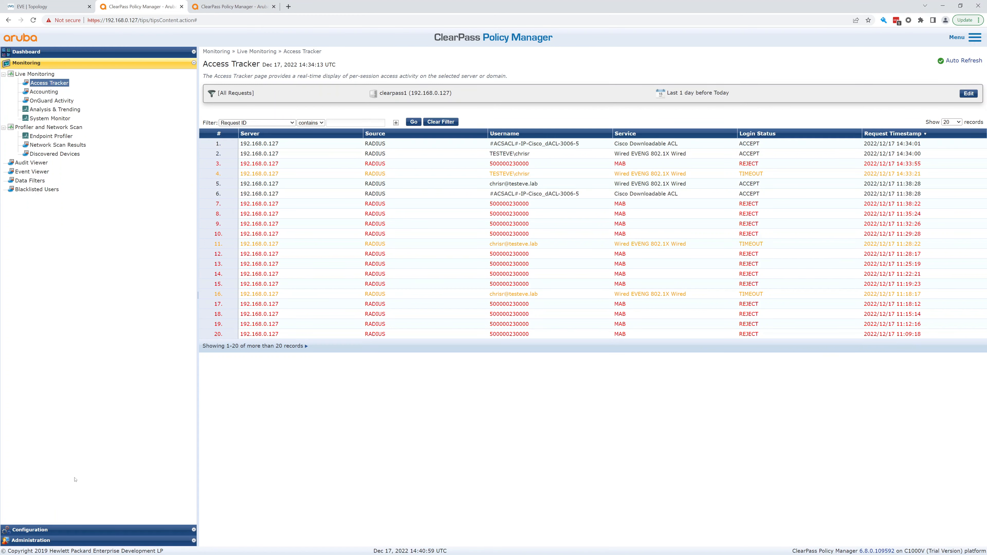
{"action": "left_click", "coordinate": [64, 528]}
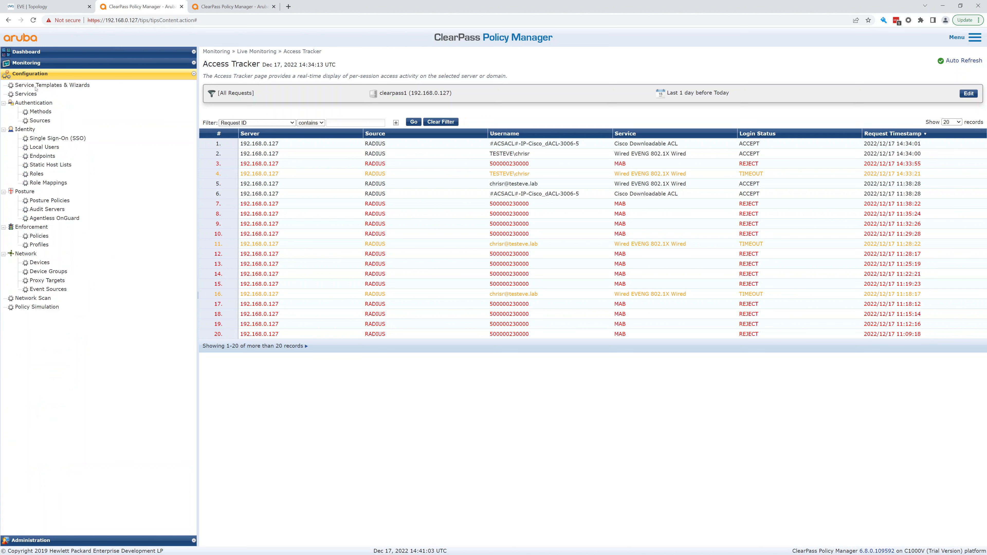
{"action": "left_click", "coordinate": [34, 94]}
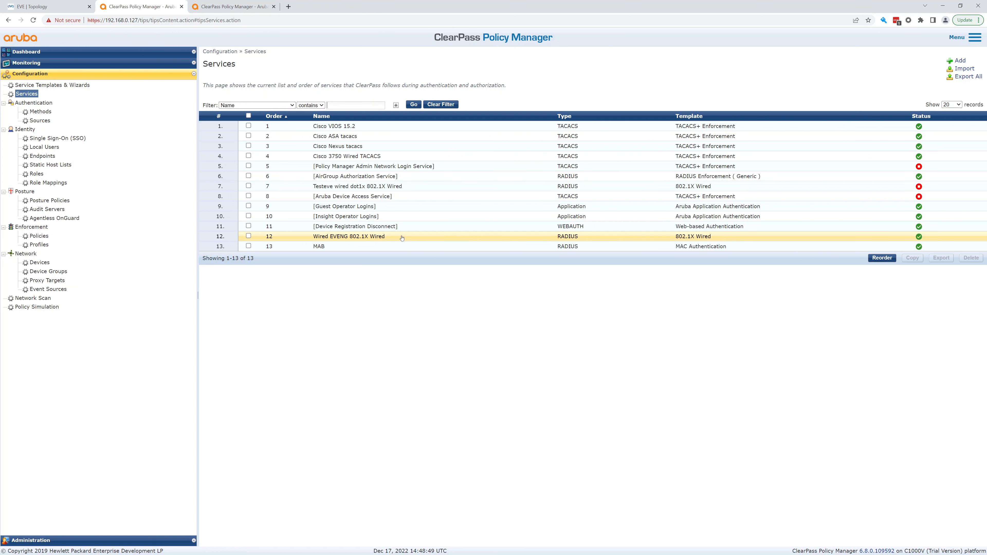
Open Wired EVENG 802.1X Wired and view its two RADIUS service-rule conditions.
{"action": "left_click", "coordinate": [387, 238]}
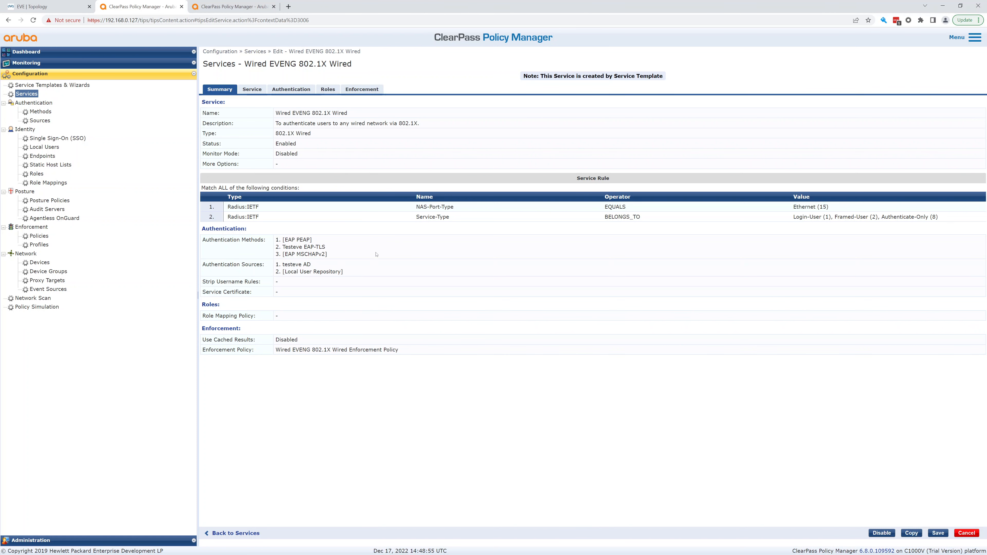
{"action": "left_click", "coordinate": [260, 91]}
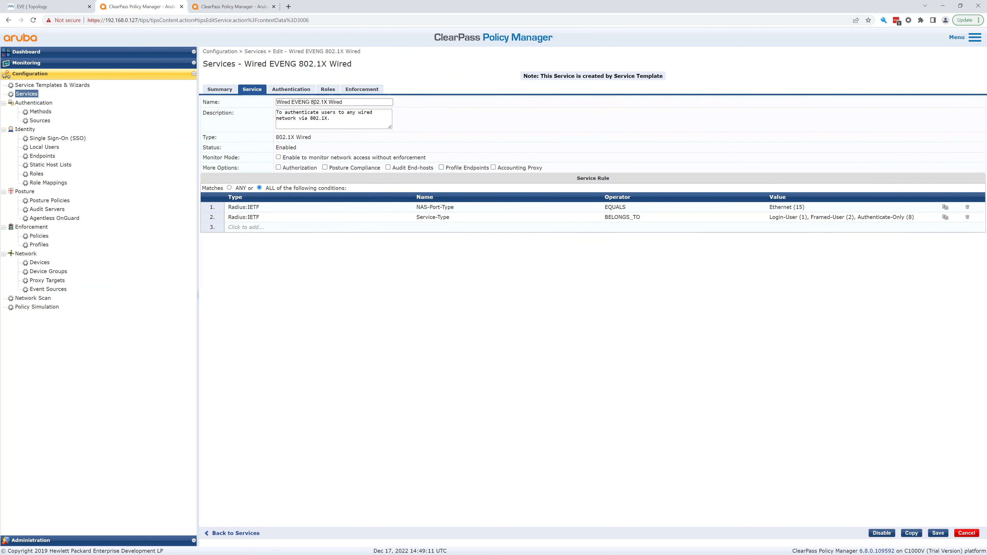
Review the authentication methods [EAP PEAP], Testeve EAP-TLS and [EAP MSCHAPv2] without changes.
{"action": "left_click", "coordinate": [300, 89]}
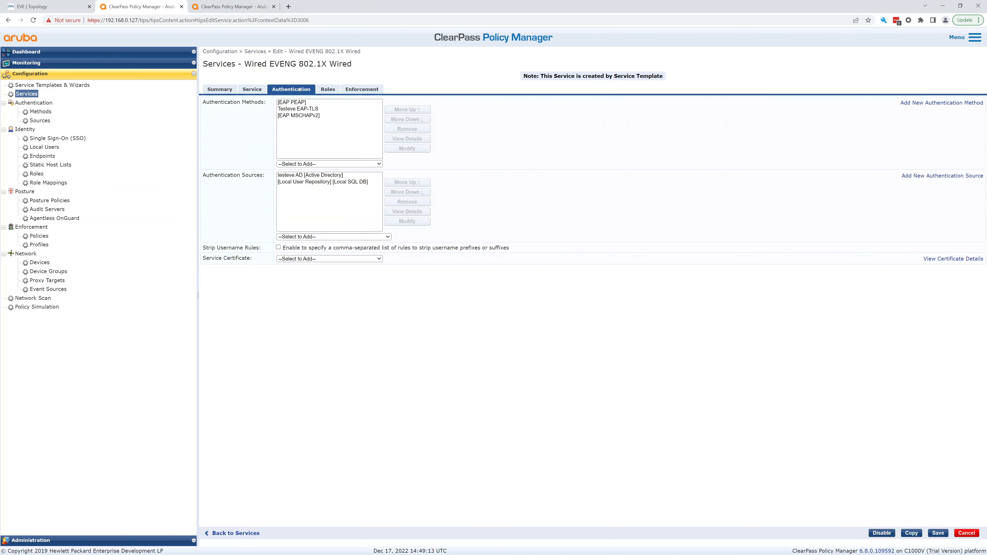
{"action": "left_click", "coordinate": [289, 103]}
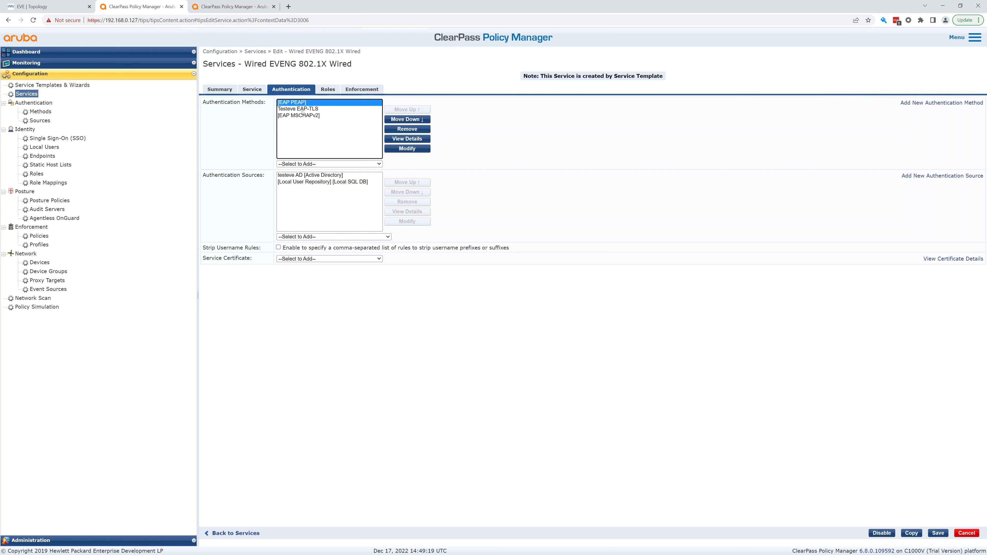
{"action": "left_click", "coordinate": [302, 110]}
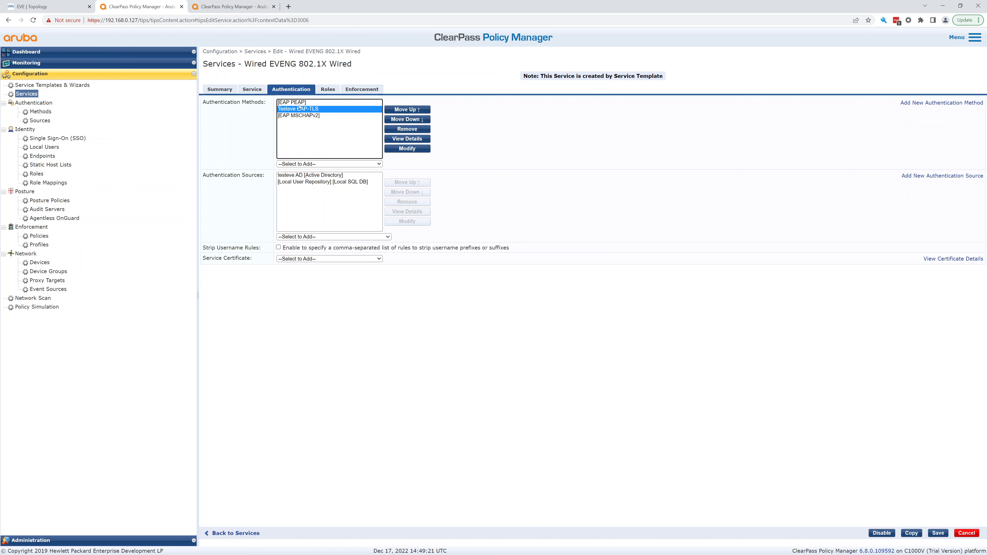
{"action": "left_click", "coordinate": [300, 105]}
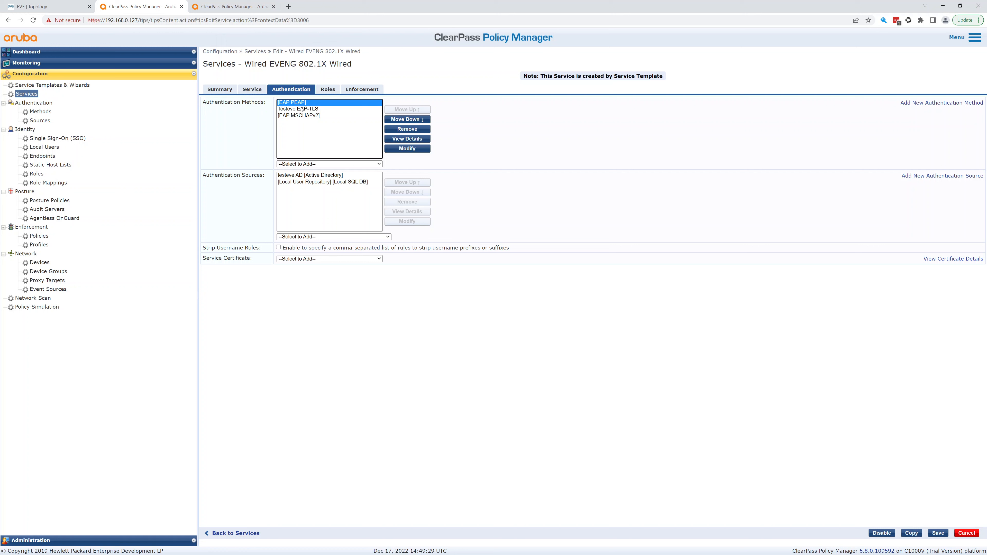
{"action": "left_click", "coordinate": [307, 109]}
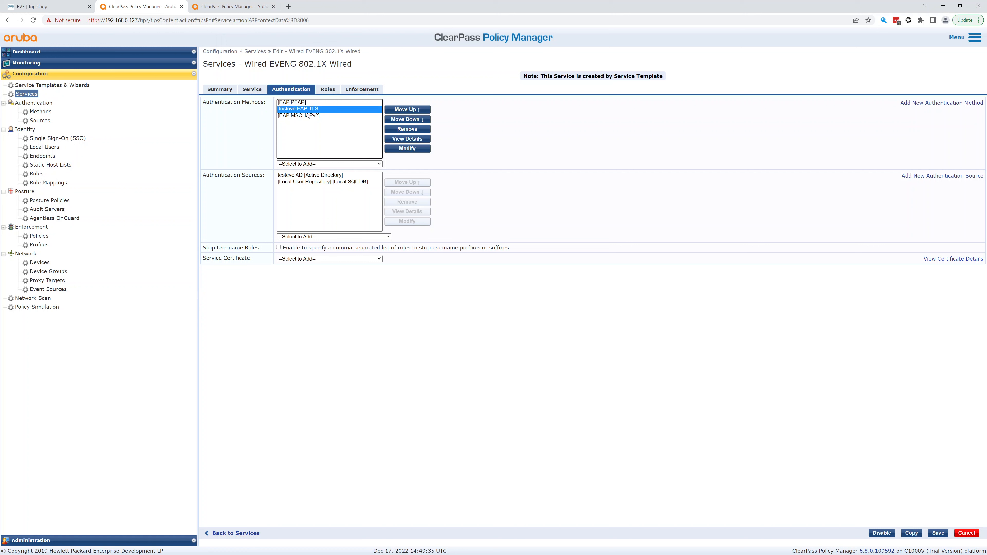
{"action": "left_click", "coordinate": [309, 116]}
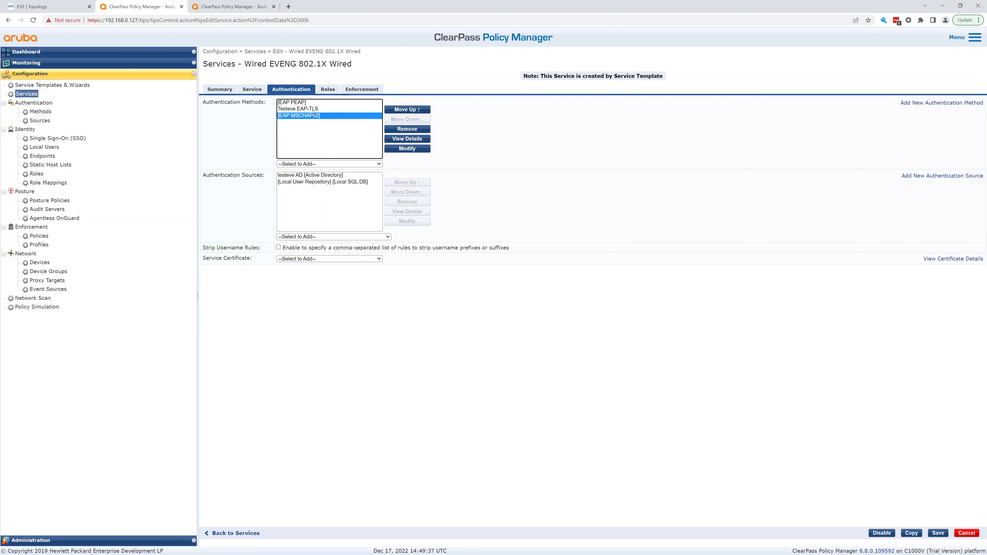
{"action": "left_click", "coordinate": [313, 110]}
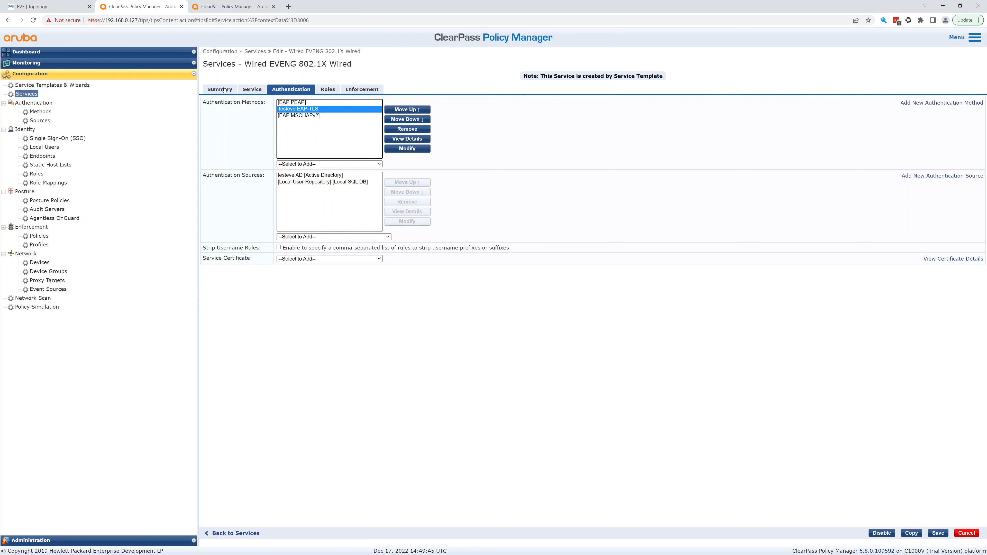
Check the Roles and Enforcement tabs, then go to Service Templates & Wizards.
{"action": "left_click", "coordinate": [336, 93]}
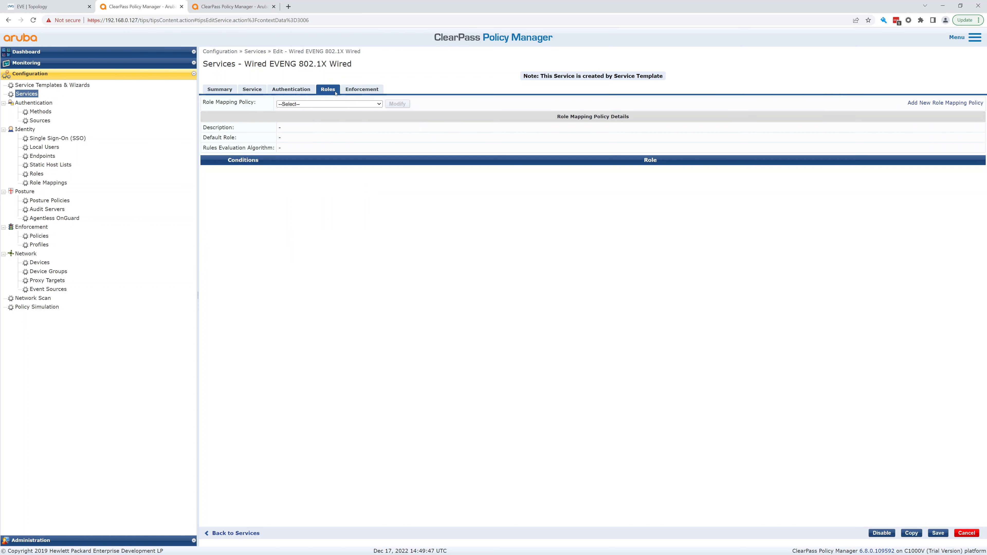
{"action": "left_click", "coordinate": [366, 90]}
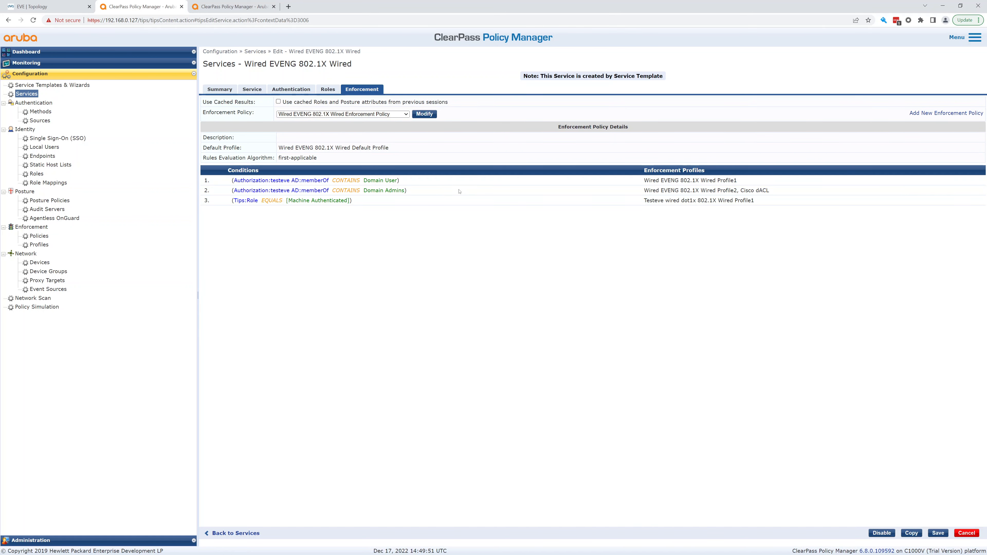
{"action": "left_click", "coordinate": [70, 87]}
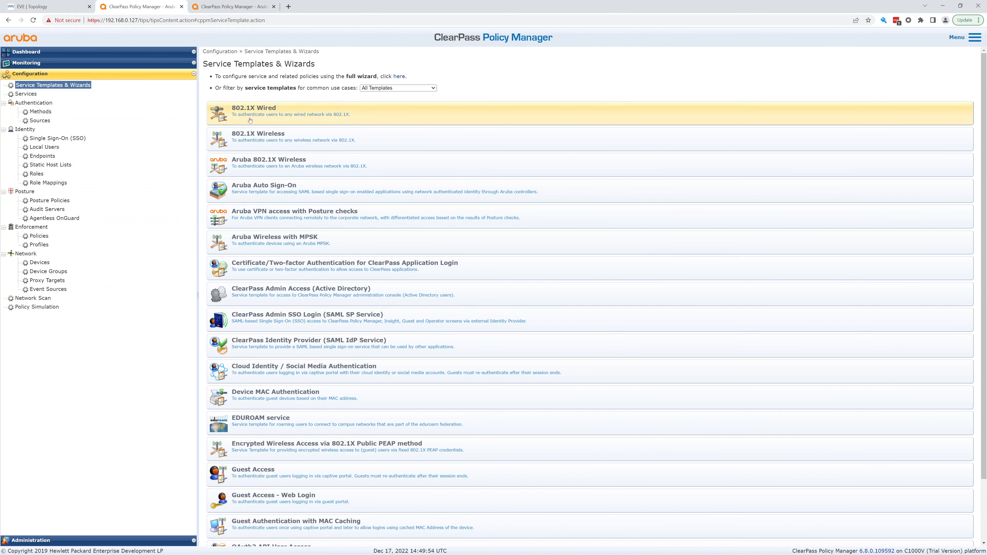
Start an 802.1X Wired template service with name prefix TestEVE EAPTLS and no existing prefix.
{"action": "left_click", "coordinate": [276, 114]}
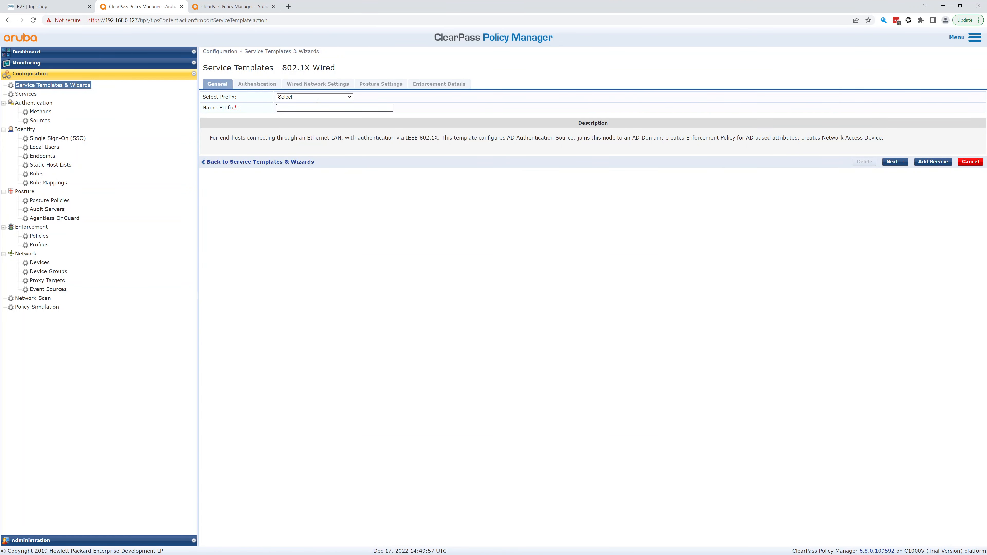
{"action": "left_click", "coordinate": [322, 97]}
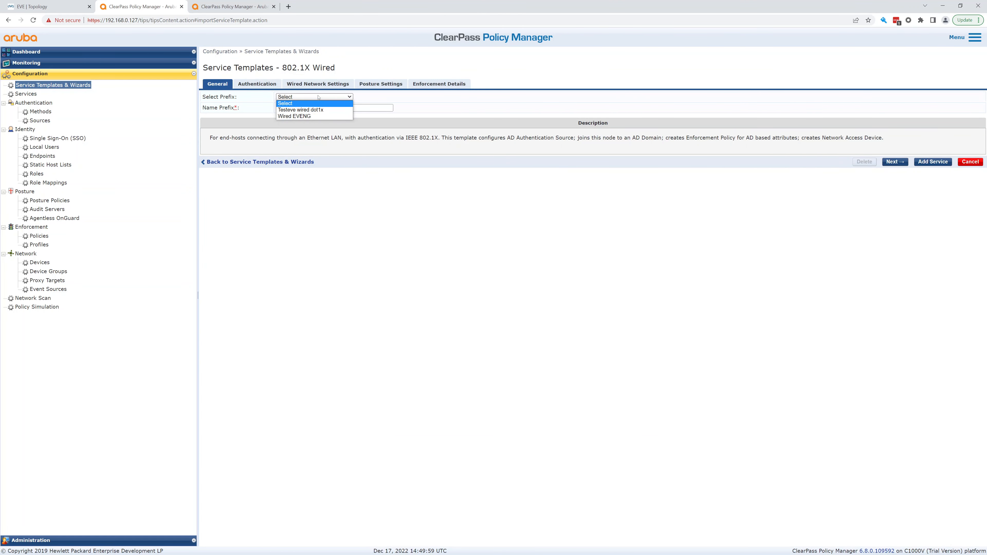
{"action": "left_click", "coordinate": [318, 97]}
{"action": "left_click", "coordinate": [306, 108]}
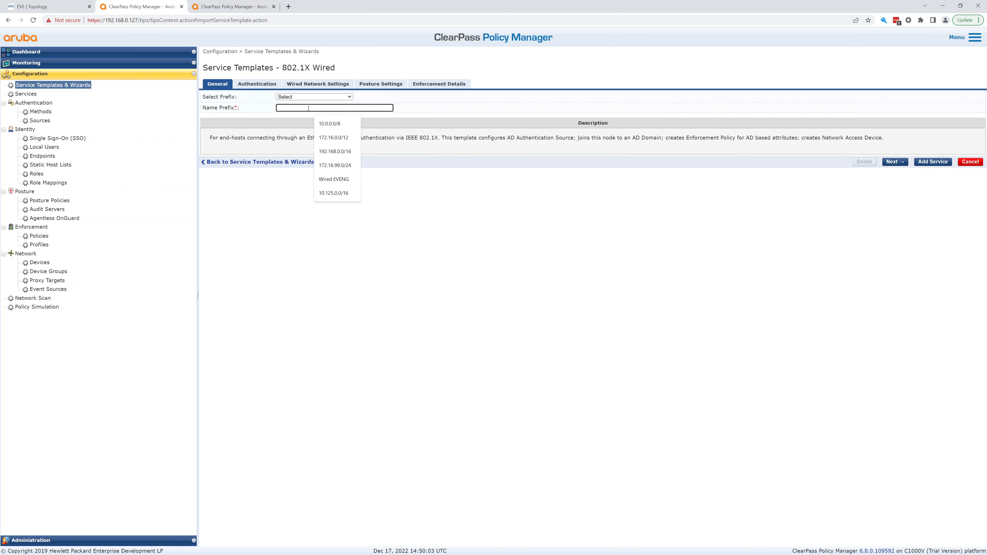
{"action": "type", "text": "E"}
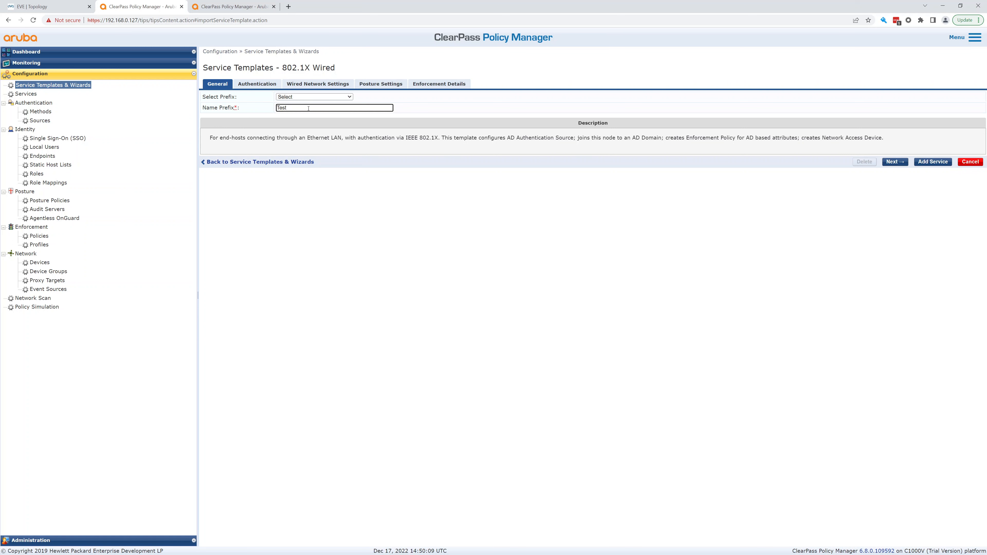
{"action": "type", "text": "VE"}
{"action": "type", "text": "EAPTLS"}
Choose testeve AD as the new service's authentication source.
{"action": "left_click", "coordinate": [903, 163]}
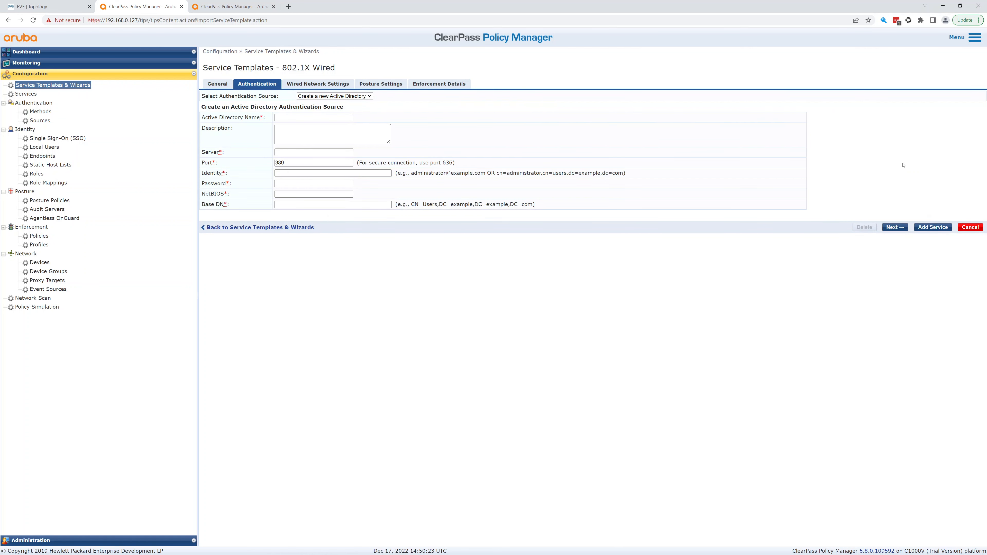
{"action": "left_click", "coordinate": [333, 97]}
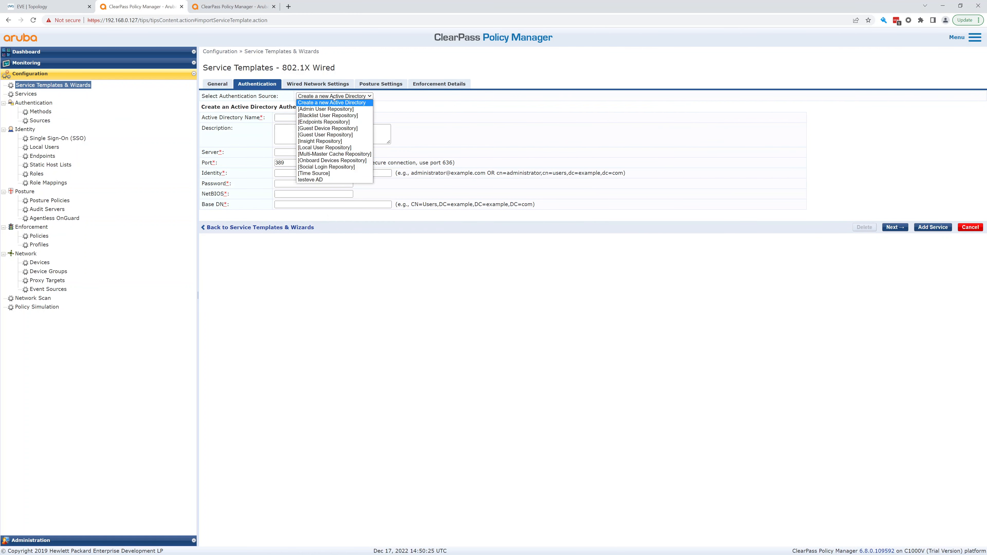
{"action": "left_click", "coordinate": [325, 180]}
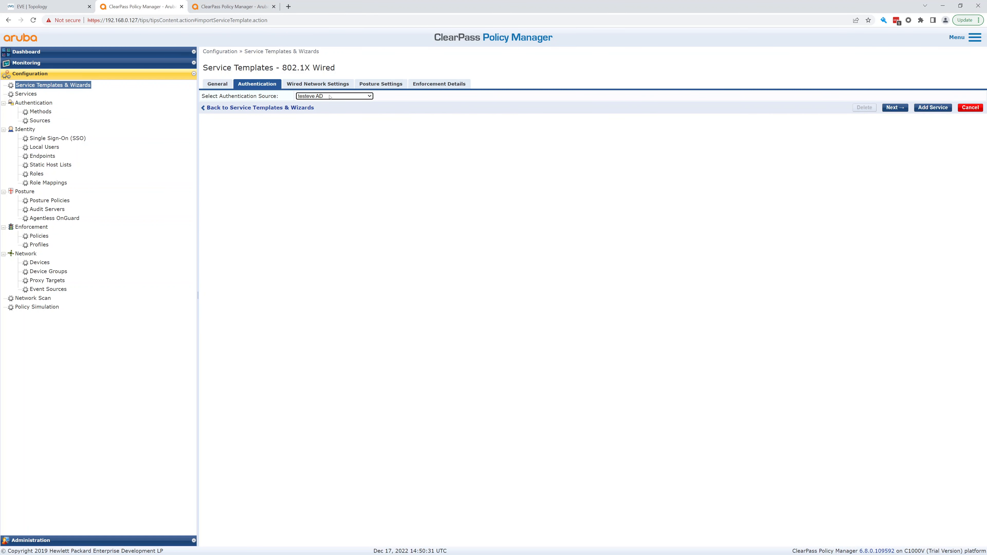
Select cisco sw1 as the switch and continue to Posture Settings.
{"action": "left_click", "coordinate": [889, 107]}
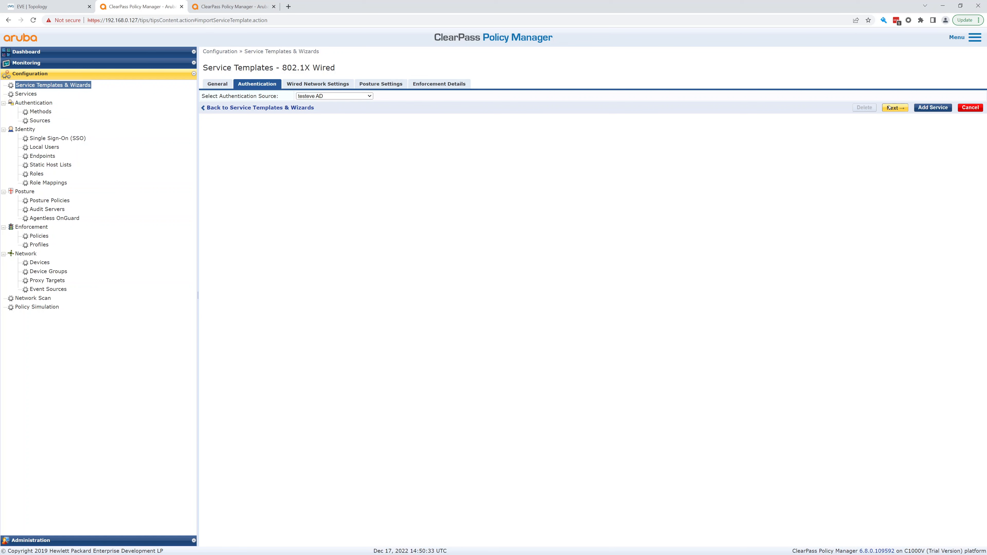
{"action": "left_click", "coordinate": [336, 107]}
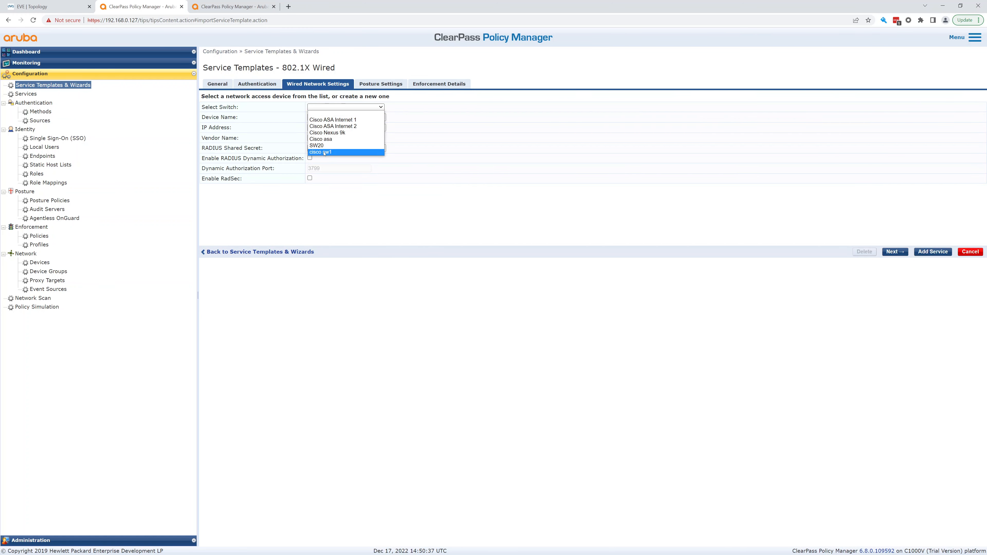
{"action": "left_click", "coordinate": [324, 152]}
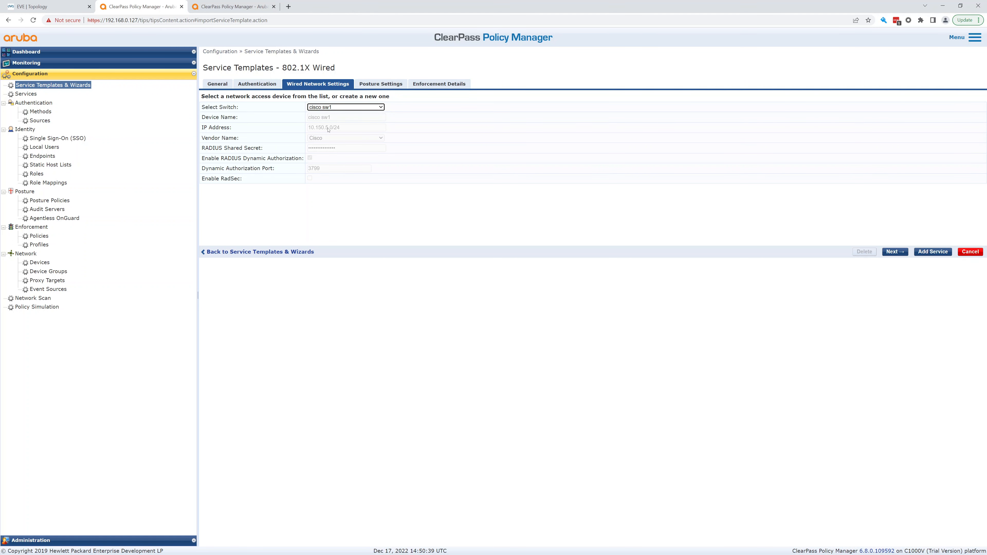
{"action": "left_click", "coordinate": [349, 109]}
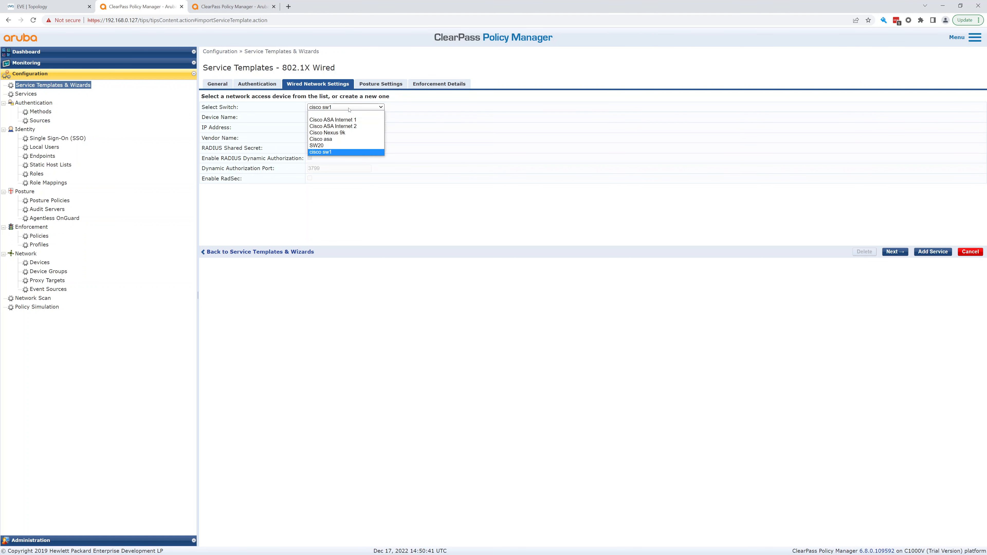
{"action": "left_click", "coordinate": [349, 109]}
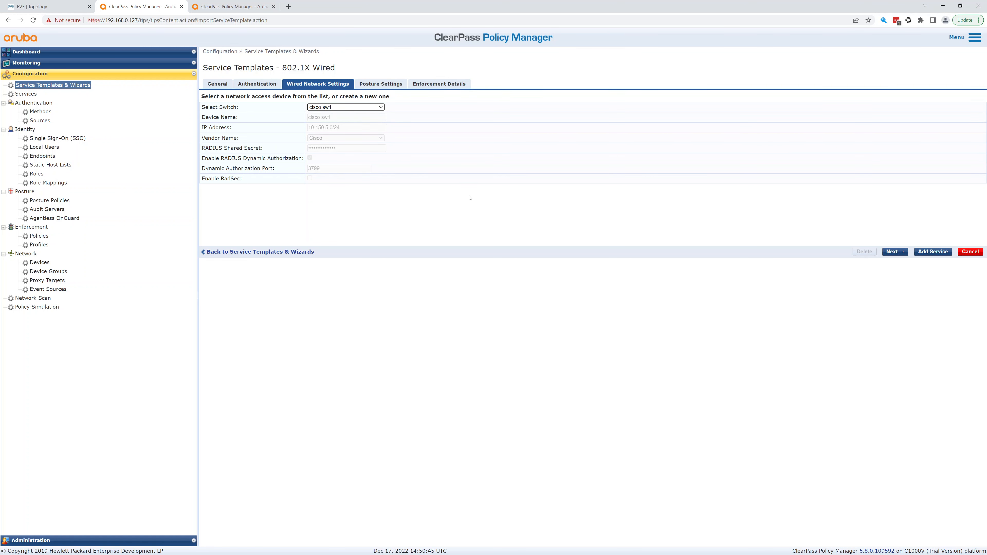
{"action": "left_click", "coordinate": [897, 252]}
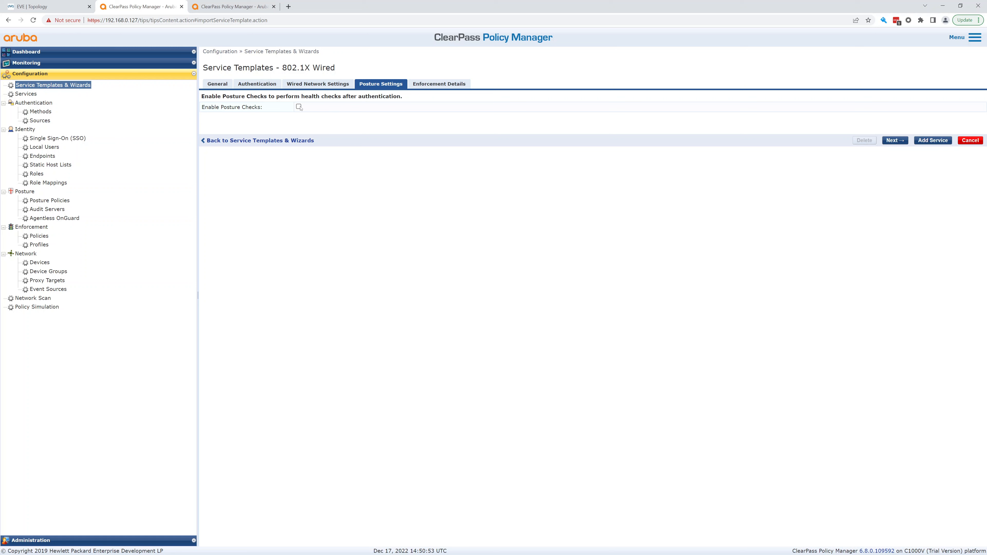
Set the Default VLAN/Role on Enforcement Details to 70.
{"action": "left_click", "coordinate": [895, 141]}
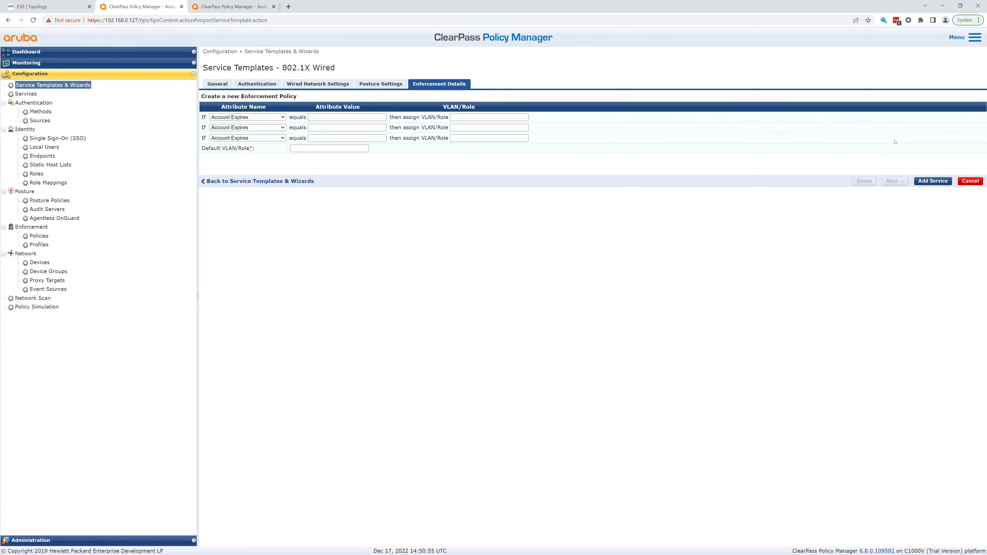
{"action": "left_click", "coordinate": [283, 117]}
{"action": "left_click", "coordinate": [283, 117]}
{"action": "left_click", "coordinate": [283, 117]}
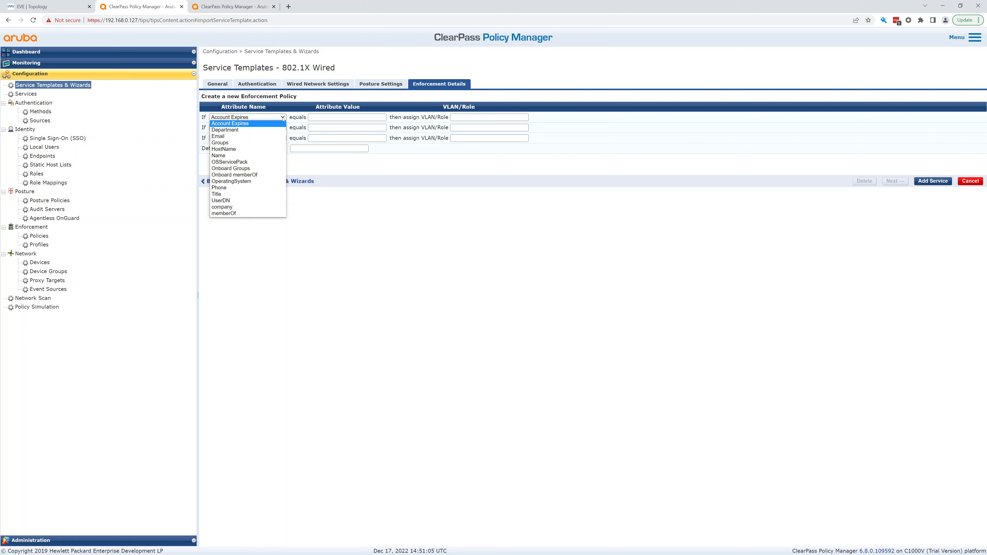
{"action": "left_click", "coordinate": [283, 117]}
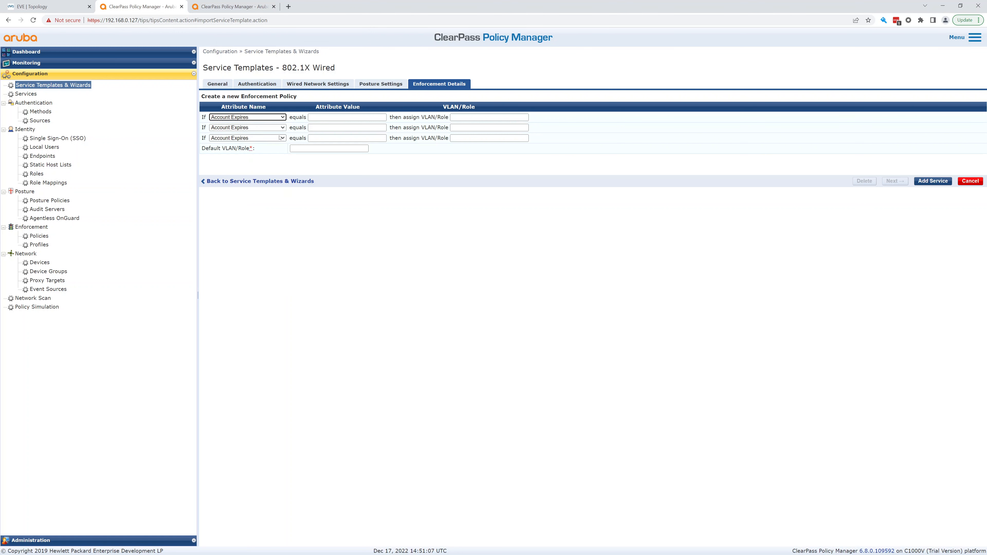
{"action": "left_click", "coordinate": [304, 148]}
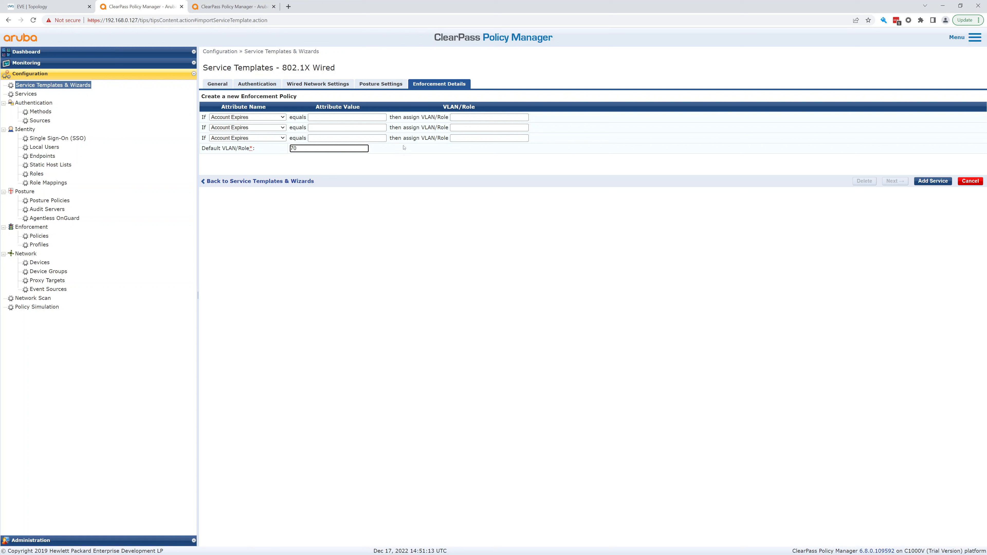
{"action": "left_click", "coordinate": [427, 147]}
Add rules: memberOf Domain User to VLAN 70 and memberOf Domain Admins to VLAN 80.
{"action": "left_click", "coordinate": [253, 117]}
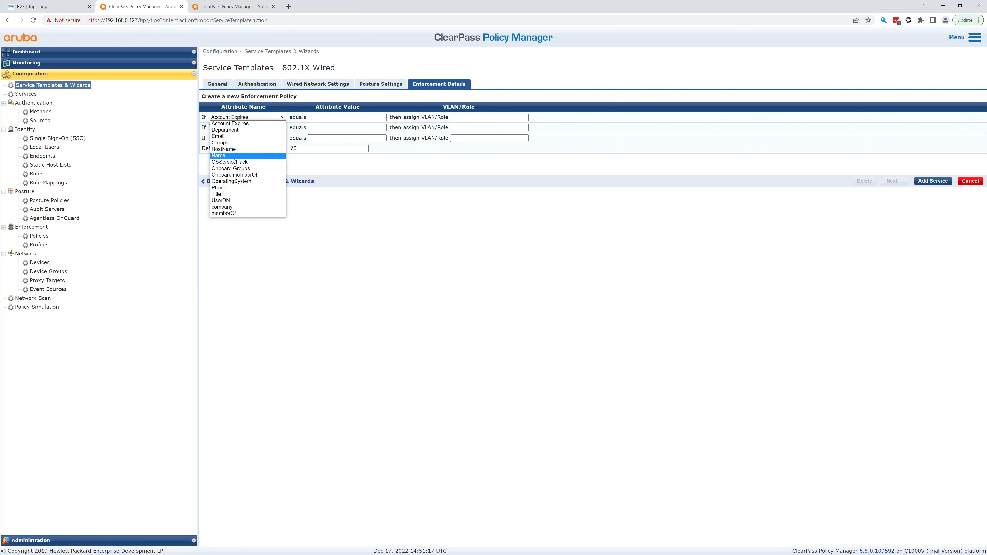
{"action": "left_click", "coordinate": [231, 214]}
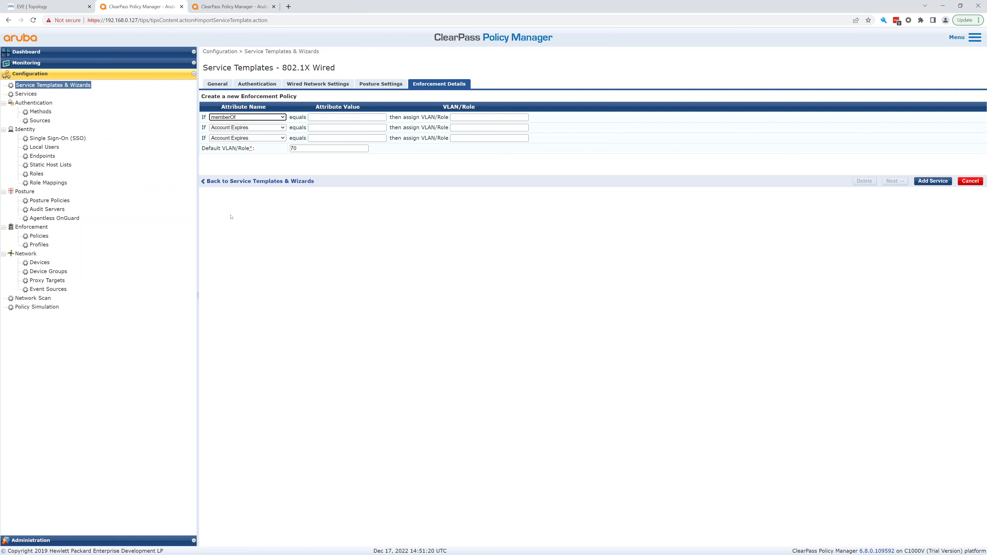
{"action": "left_click", "coordinate": [319, 118]}
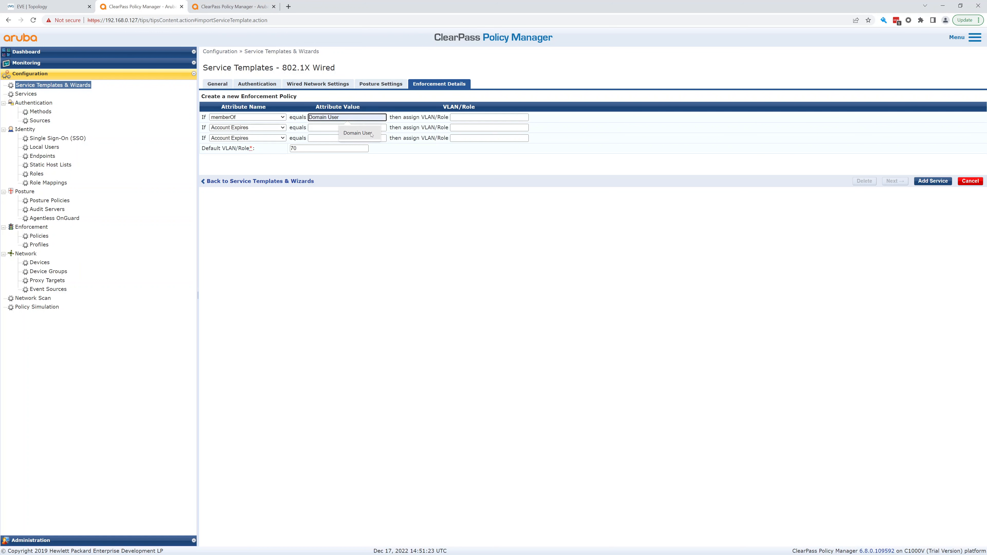
{"action": "left_click", "coordinate": [372, 134]}
{"action": "left_click", "coordinate": [274, 130]}
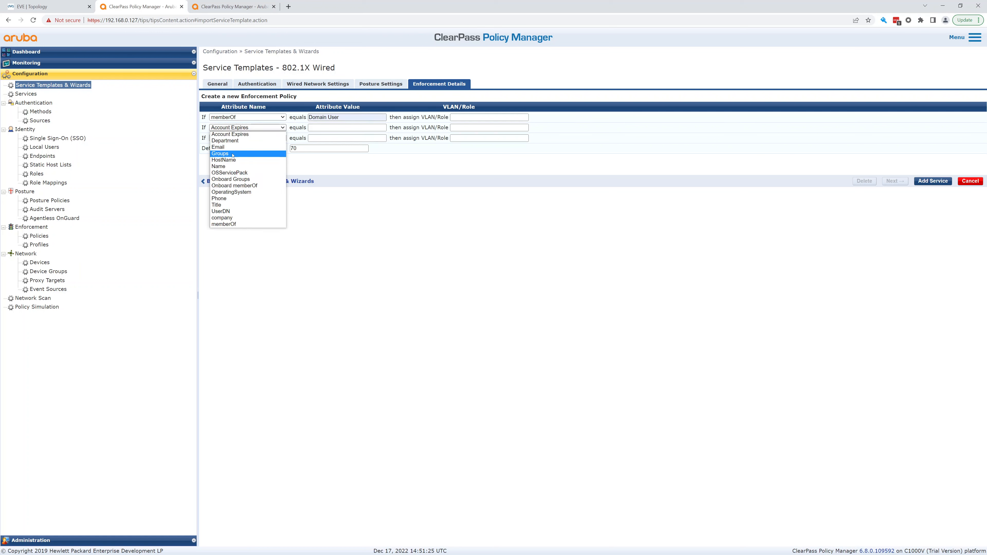
{"action": "left_click", "coordinate": [230, 224]}
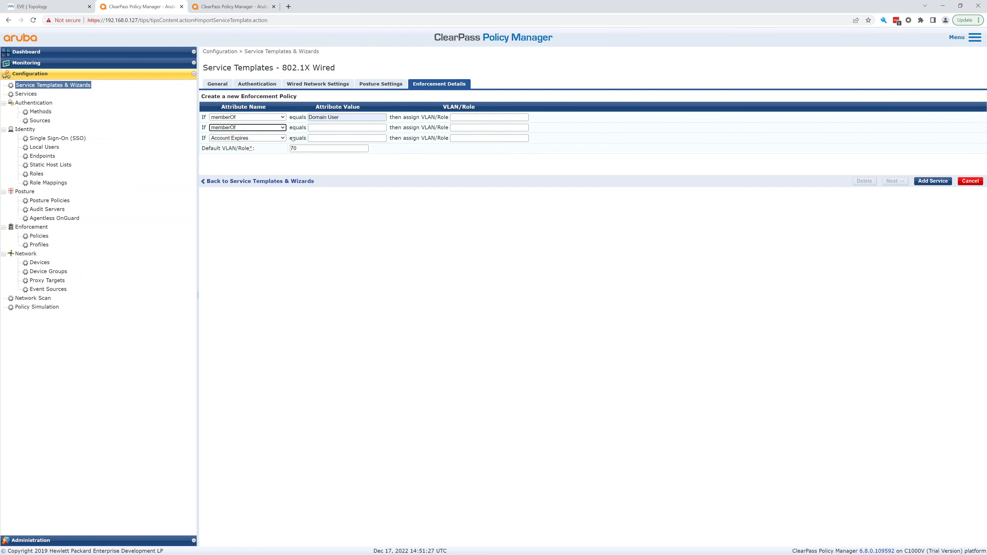
{"action": "left_click", "coordinate": [333, 130]}
{"action": "left_click", "coordinate": [361, 144]}
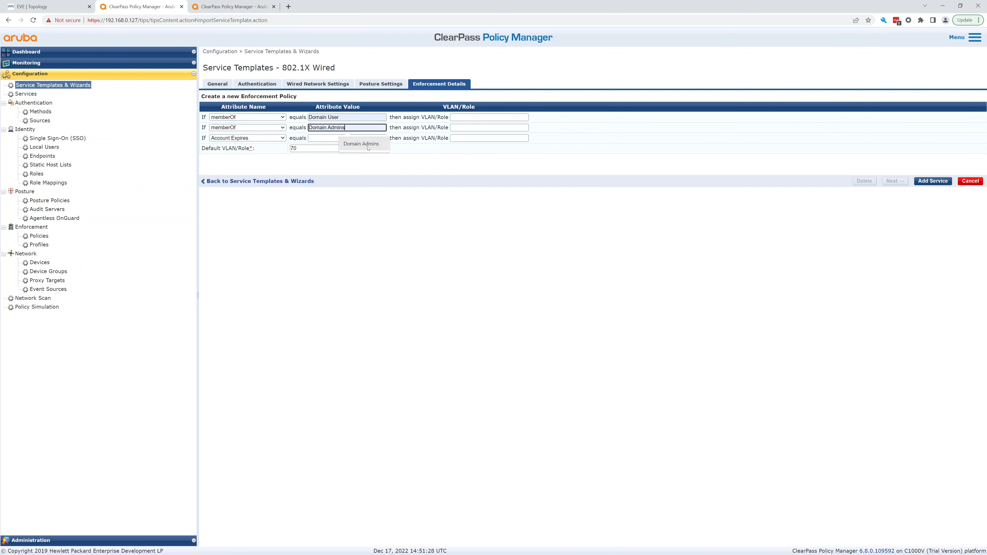
{"action": "left_click", "coordinate": [482, 117]}
{"action": "type", "text": "7"}
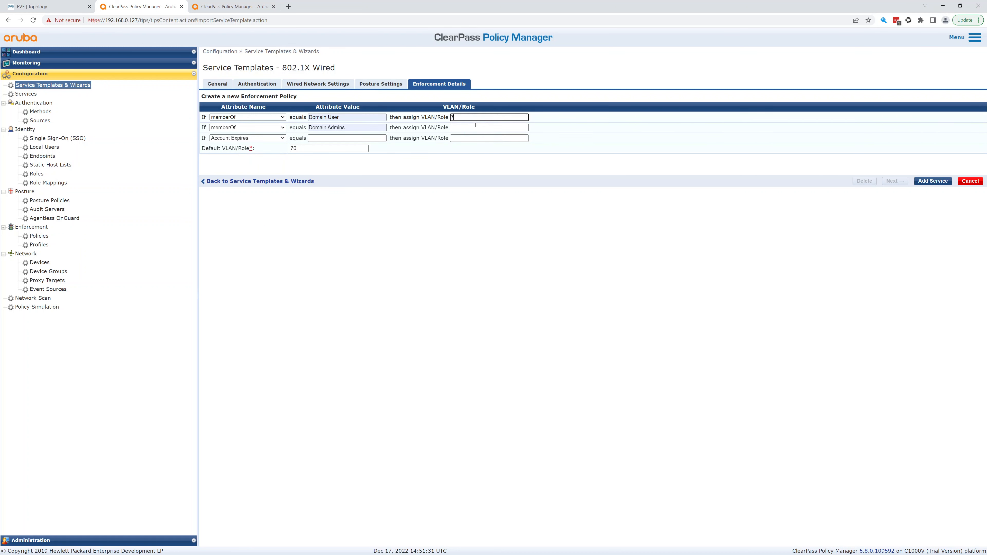
{"action": "type", "text": "0"}
{"action": "key", "text": "Tab"}
{"action": "key", "text": "Tab"}
{"action": "key", "text": "Tab"}
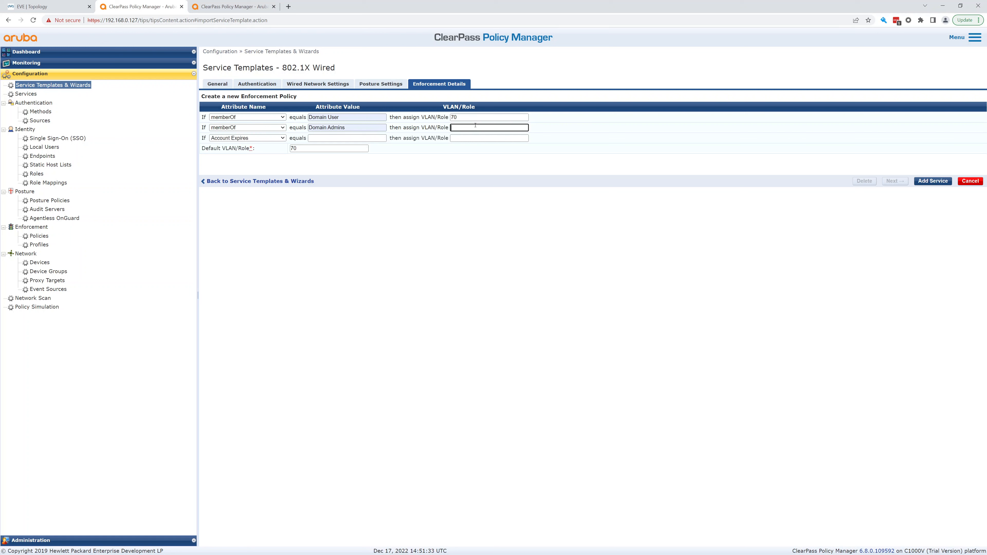
{"action": "type", "text": "80"}
Add the TestEVE EAPTLS service, disable Wired EVENG 802.1X Wired, and open Reorder Services.
{"action": "left_click", "coordinate": [933, 181]}
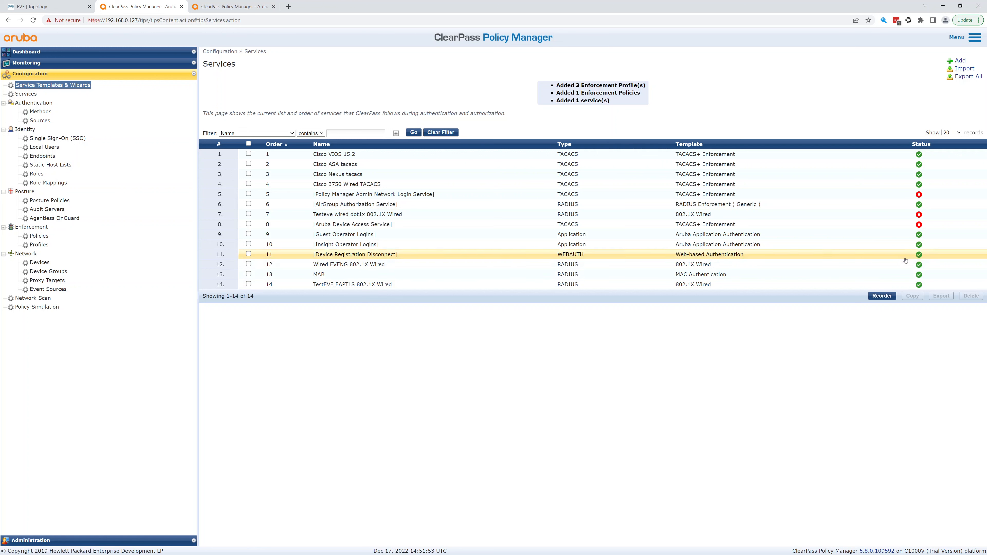
{"action": "left_click", "coordinate": [920, 265]}
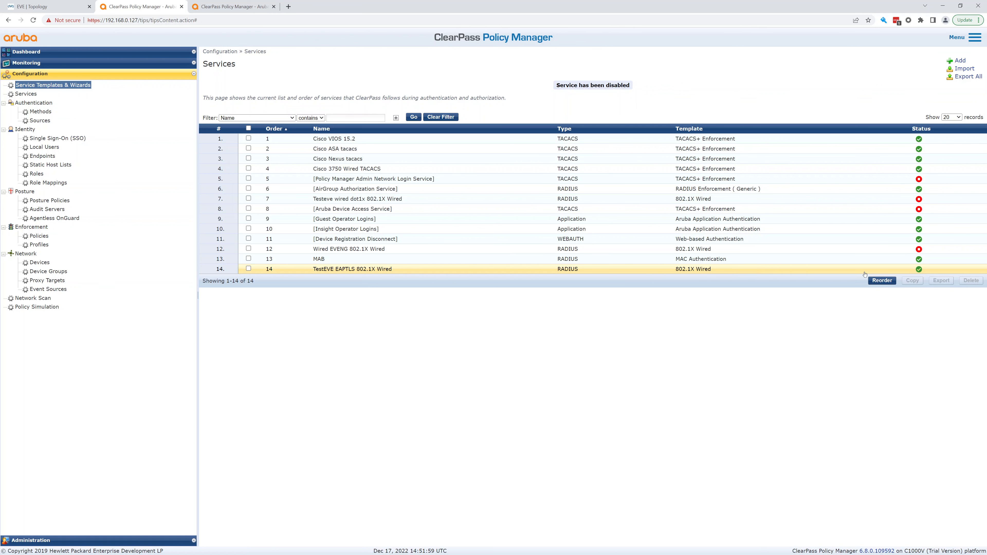
{"action": "left_click", "coordinate": [881, 281]}
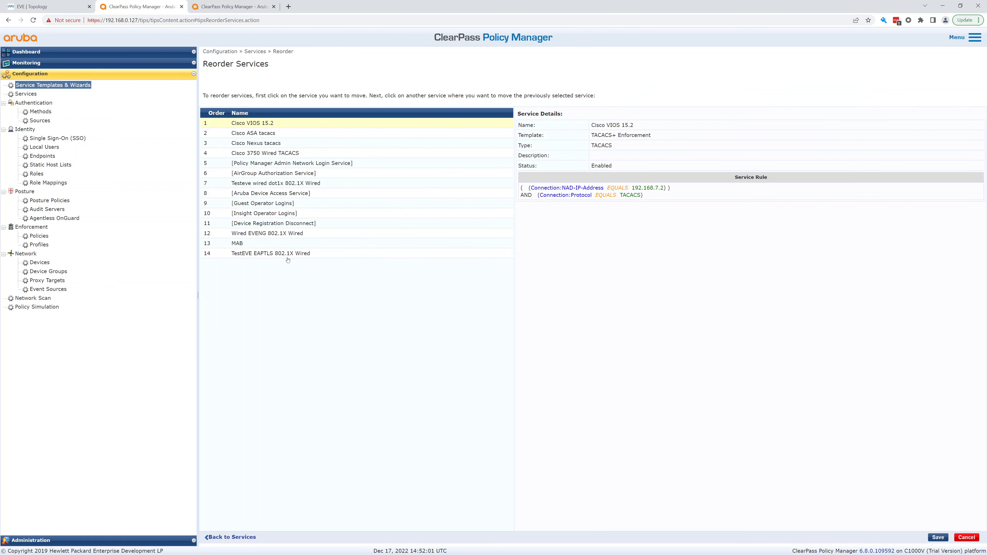
Move TestEVE EAPTLS 802.1X Wired above MAB to 13th position and save the order.
{"action": "left_click", "coordinate": [285, 255]}
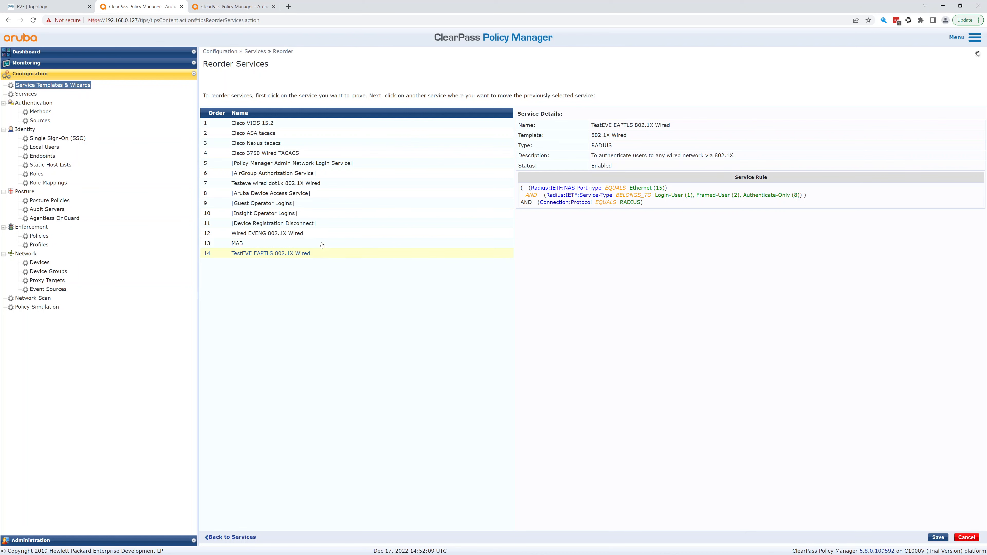
{"action": "left_click", "coordinate": [321, 253]}
{"action": "left_click", "coordinate": [320, 253]}
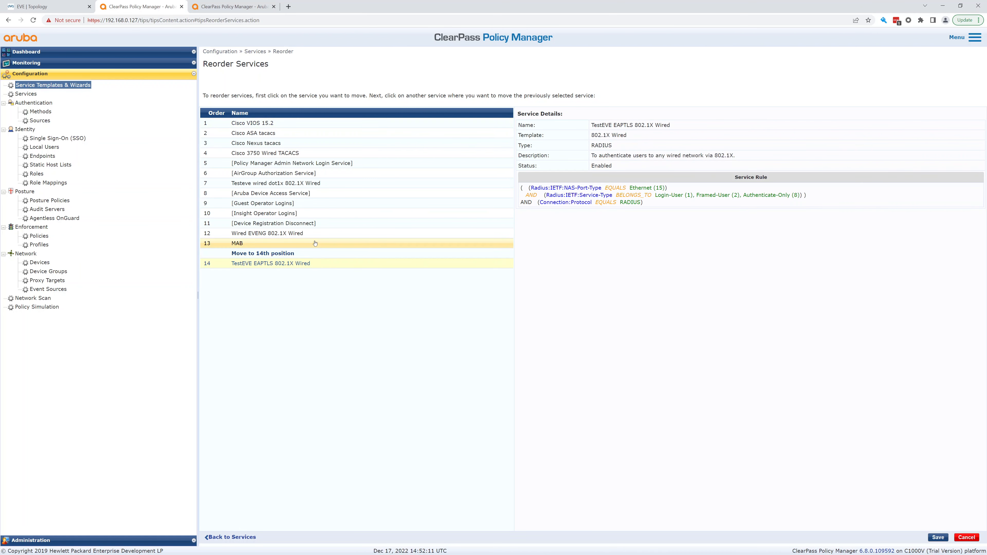
{"action": "left_click", "coordinate": [316, 239]}
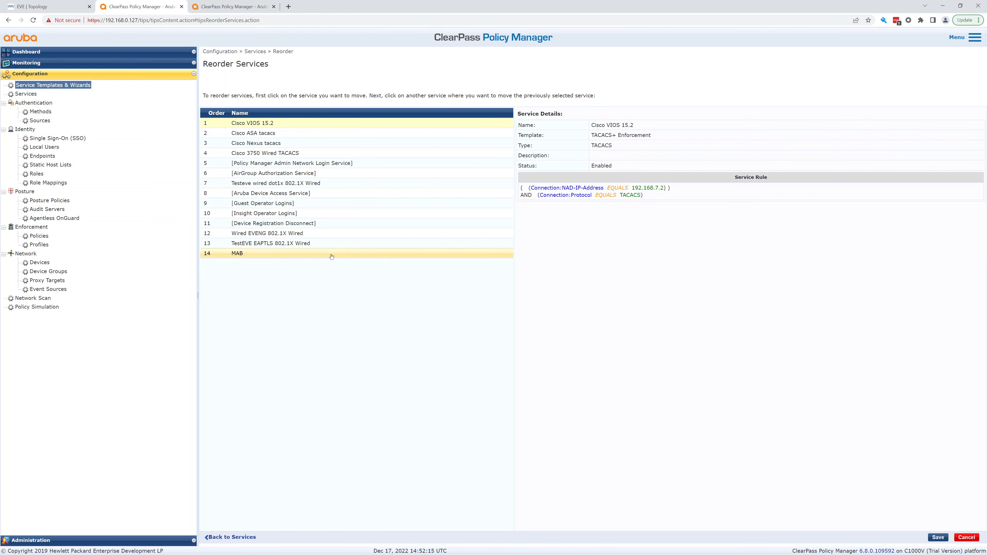
{"action": "left_click", "coordinate": [294, 244]}
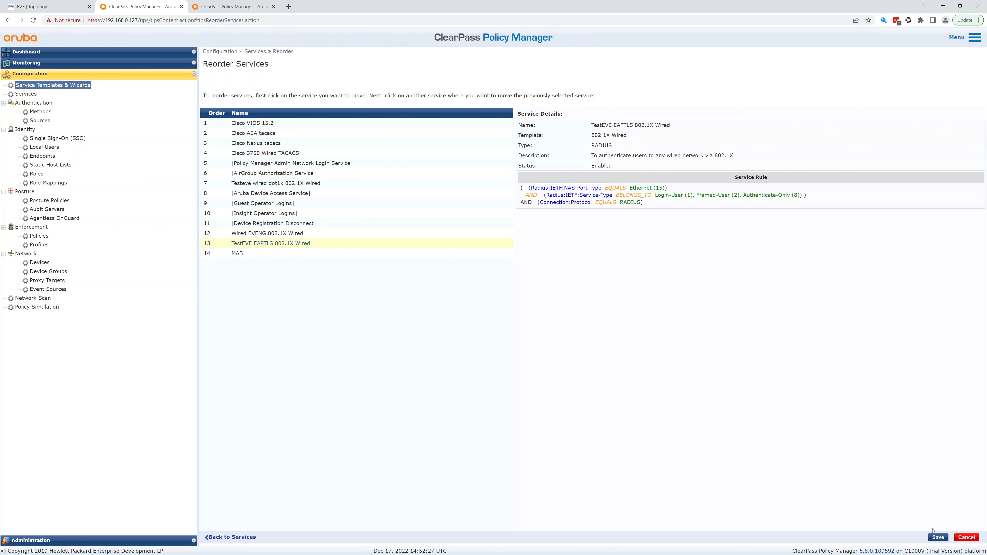
{"action": "left_click", "coordinate": [934, 537]}
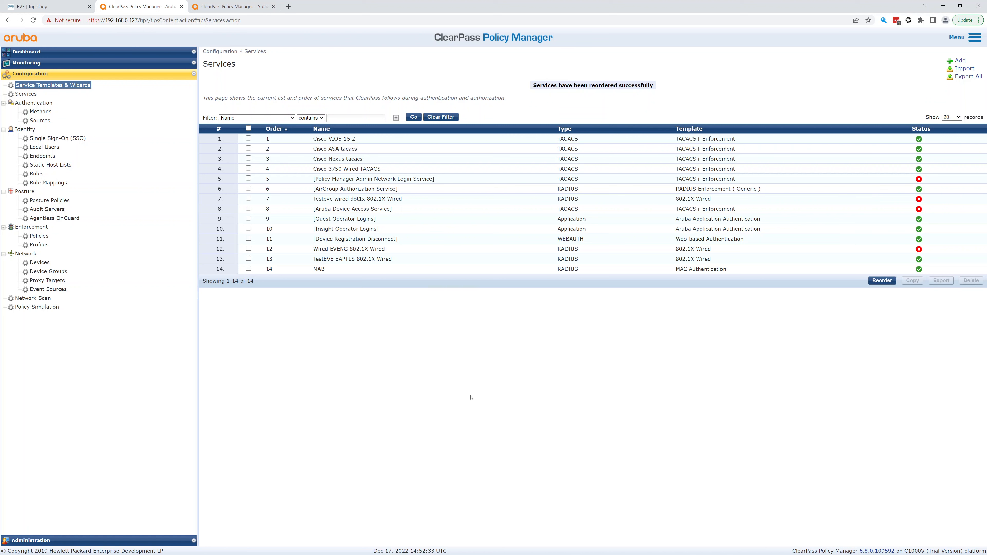
Remove EAP PEAP, EAP FAST, EAP TTLS and EAP MSCHAPv2 from TestEVE EAPTLS, keeping EAP TLS.
{"action": "left_click", "coordinate": [362, 259]}
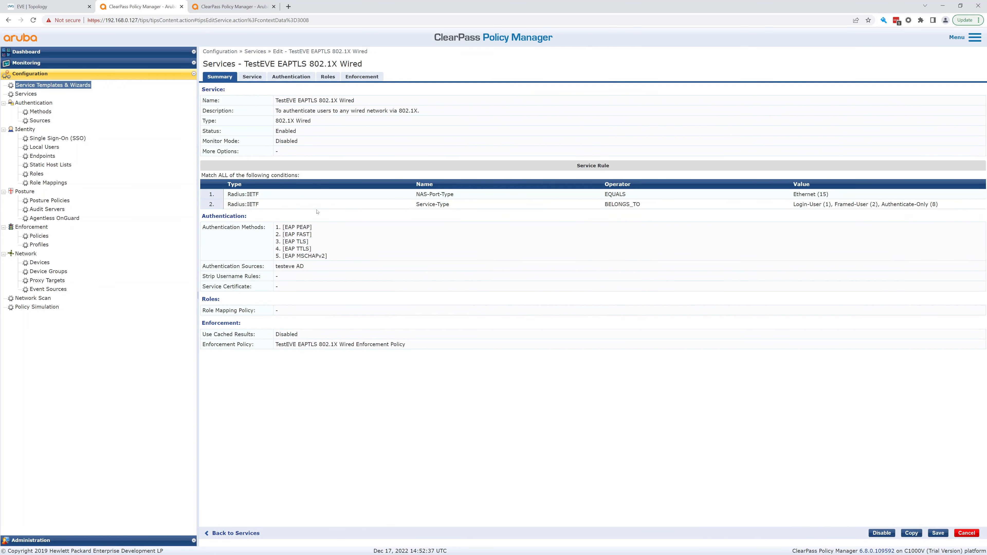
{"action": "left_click", "coordinate": [255, 77]}
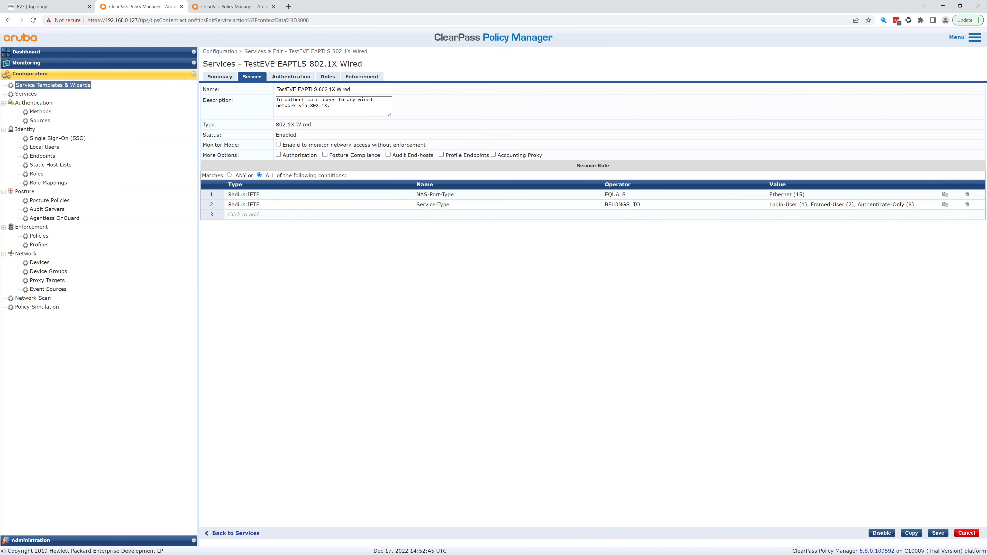
{"action": "left_click", "coordinate": [288, 78]}
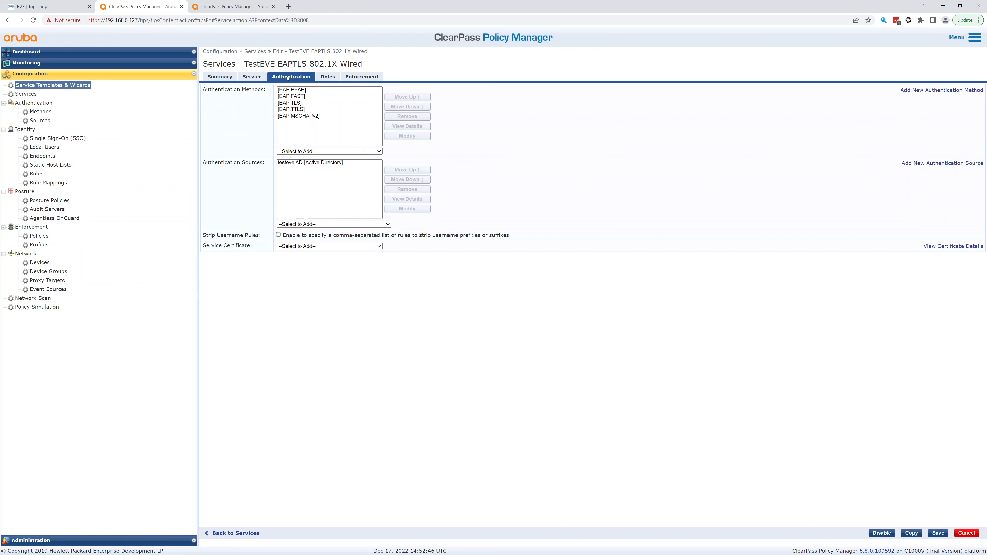
{"action": "left_click", "coordinate": [298, 90]}
{"action": "left_click", "coordinate": [407, 116]}
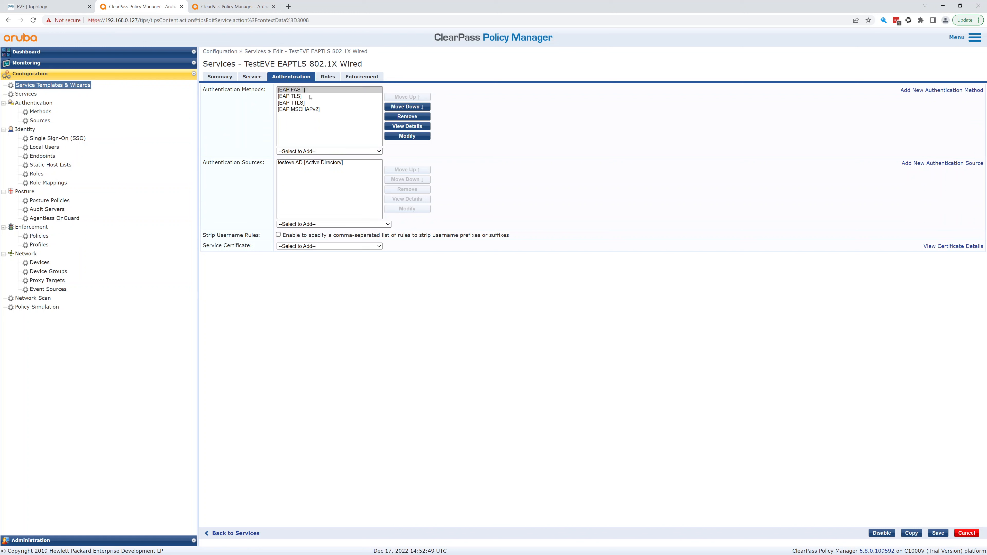
{"action": "left_click", "coordinate": [410, 118]}
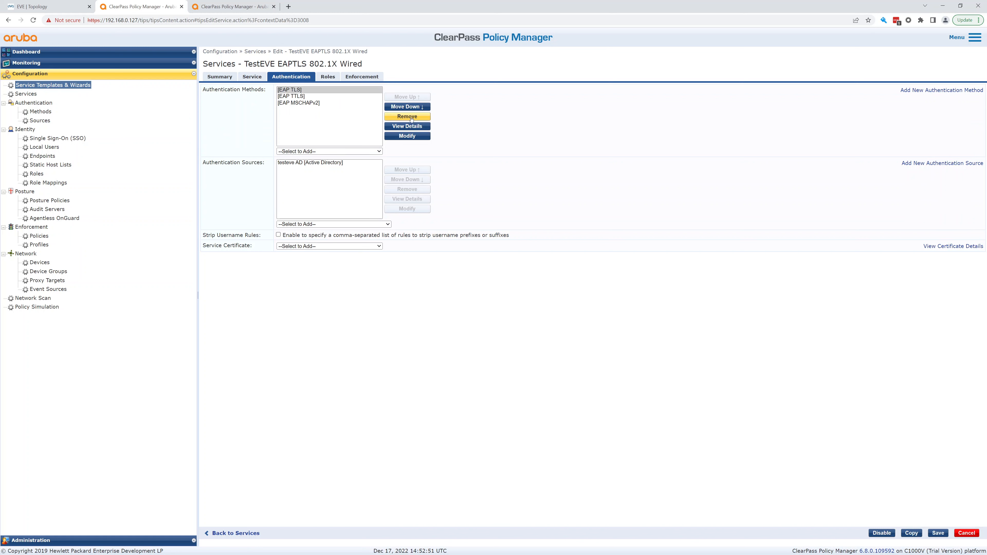
{"action": "left_click", "coordinate": [300, 99]}
{"action": "left_click", "coordinate": [407, 116]}
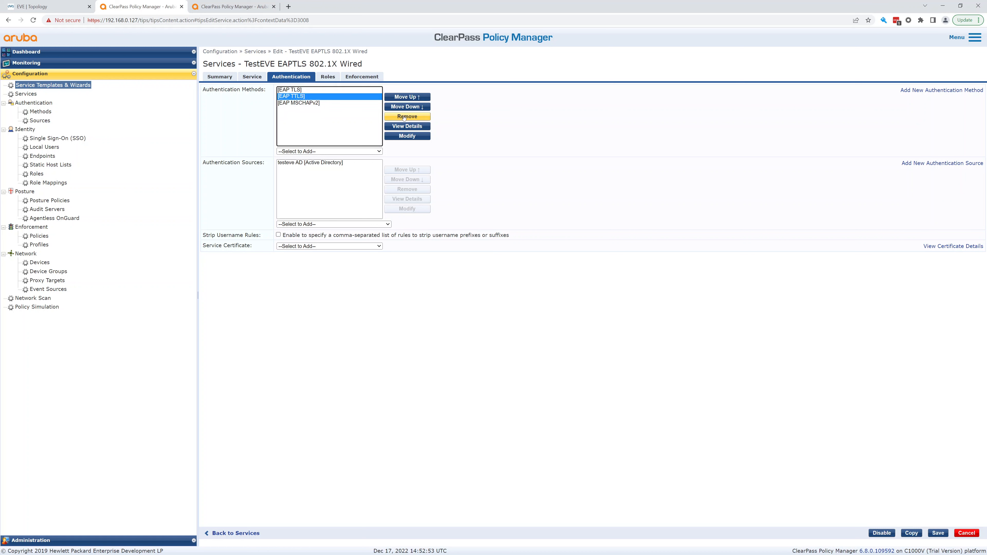
{"action": "left_click", "coordinate": [311, 96]}
{"action": "left_click", "coordinate": [407, 116]}
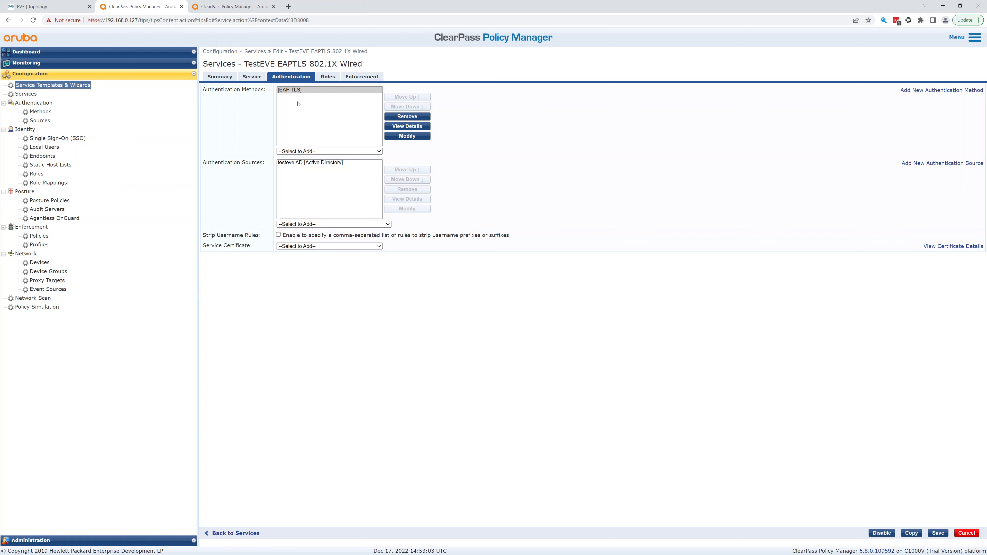
{"action": "left_click", "coordinate": [315, 111]}
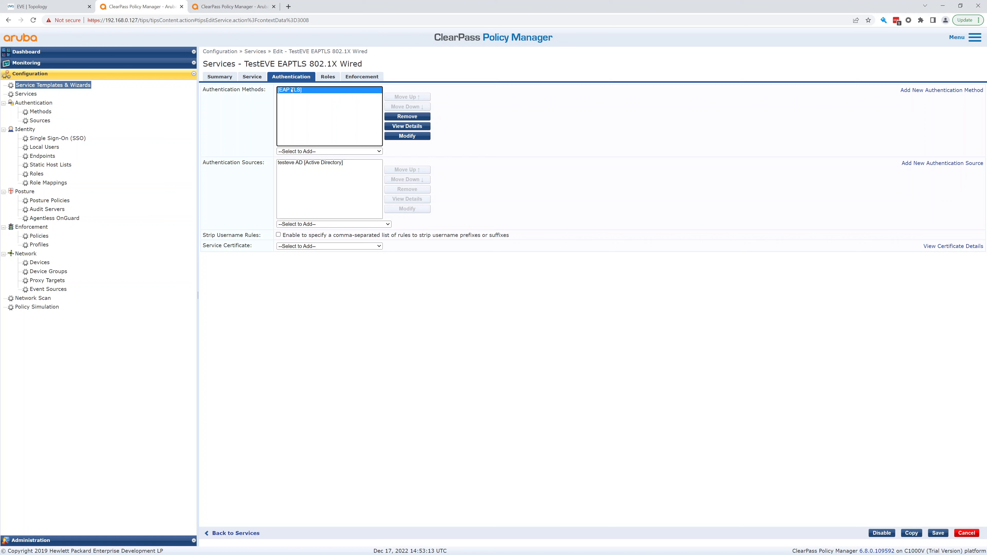
Review Roles and Enforcement, stay on the unsaved page, and save TestEVE EAPTLS 802.1X Wired.
{"action": "left_click", "coordinate": [334, 77]}
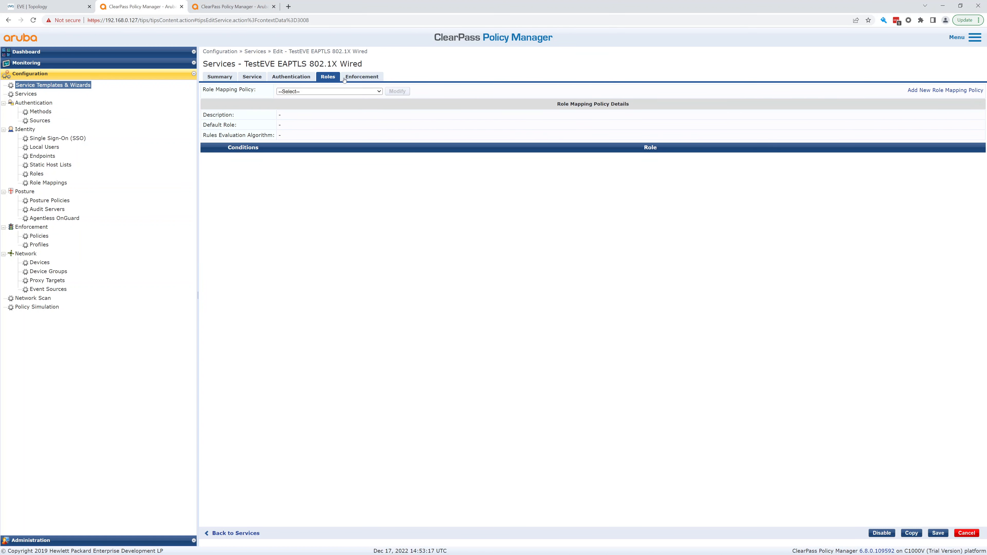
{"action": "left_click", "coordinate": [354, 77]}
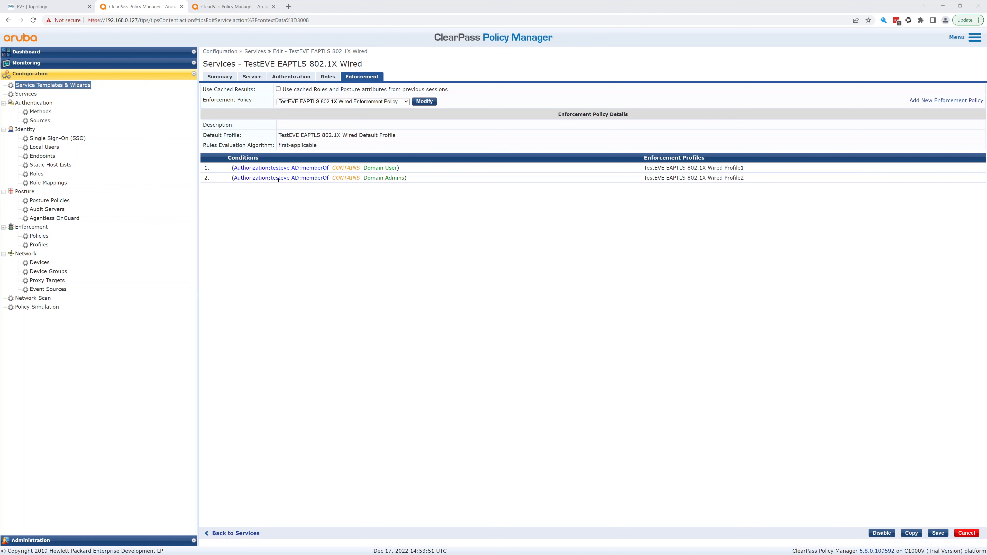
{"action": "left_click", "coordinate": [38, 237]}
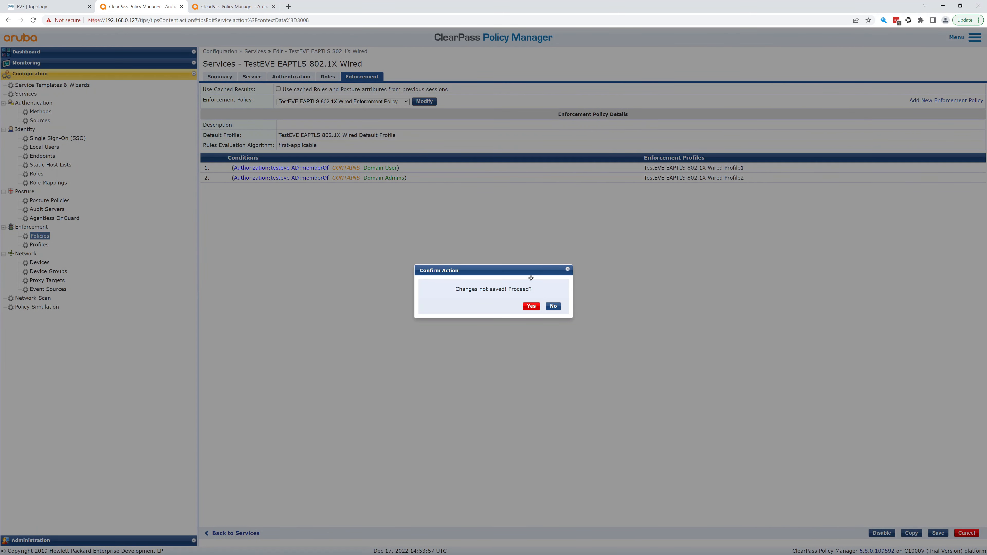
{"action": "left_click", "coordinate": [553, 306]}
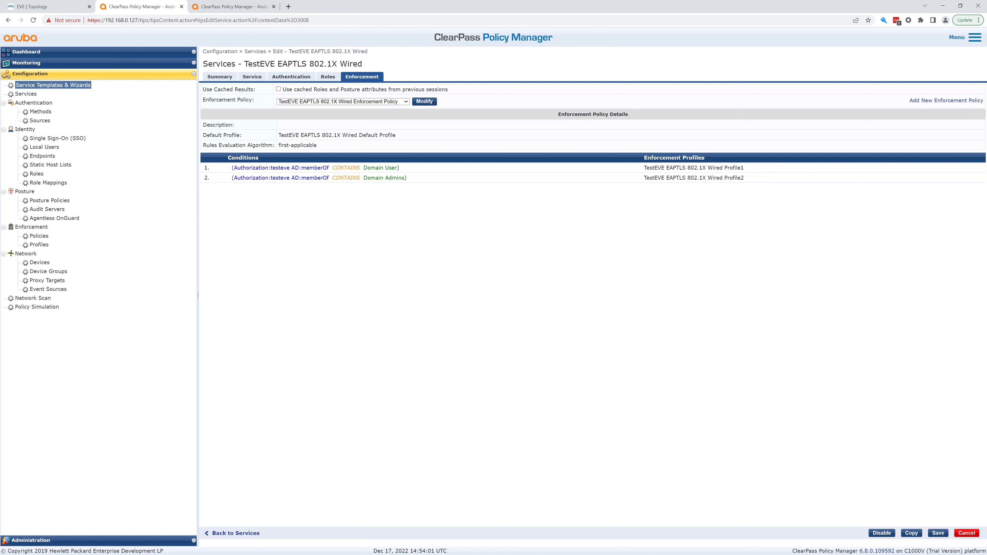
{"action": "left_click", "coordinate": [936, 535]}
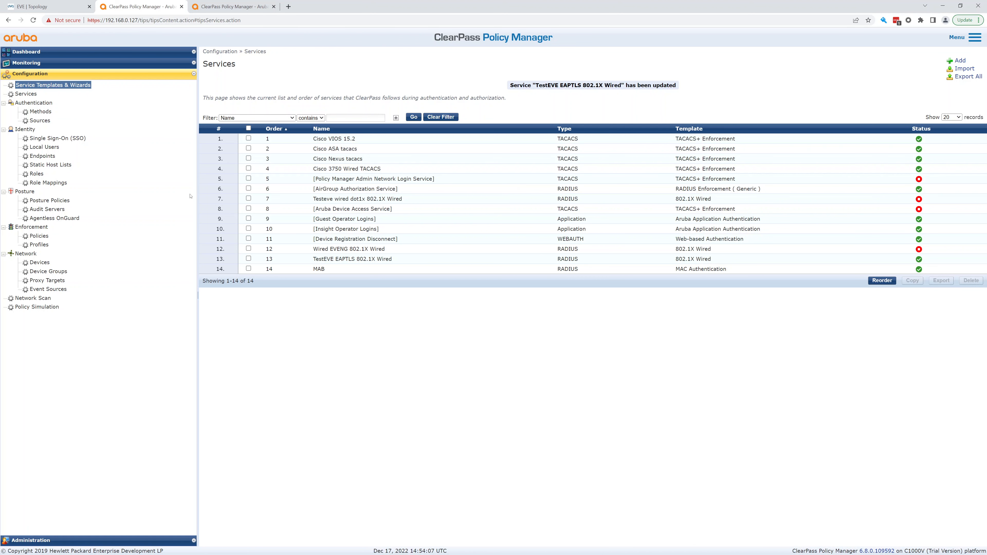
Open the TestEVE EAPTLS 802.1X Wired Enforcement Policy's rules and start a new rule.
{"action": "left_click", "coordinate": [39, 236]}
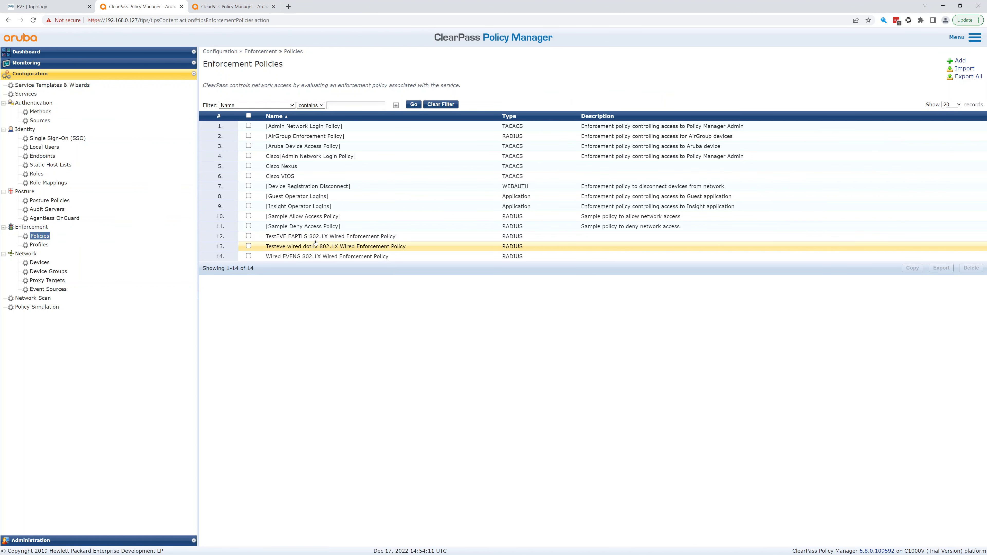
{"action": "left_click", "coordinate": [333, 237]}
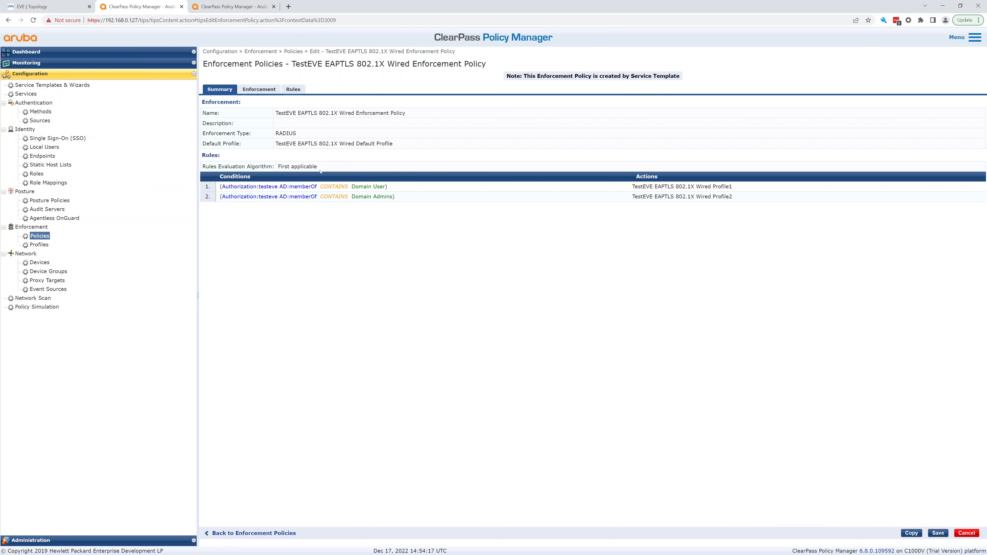
{"action": "left_click", "coordinate": [291, 90]}
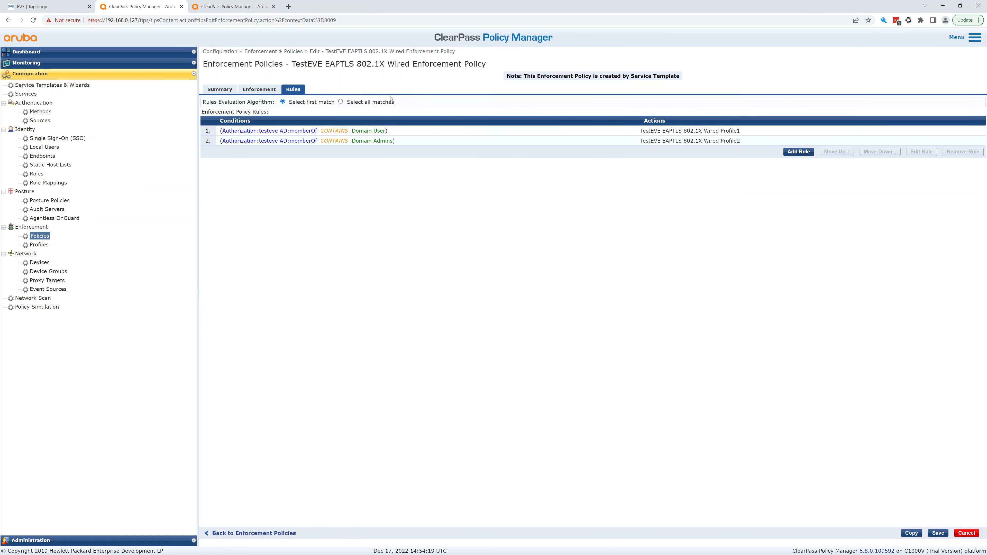
{"action": "left_click", "coordinate": [799, 152]}
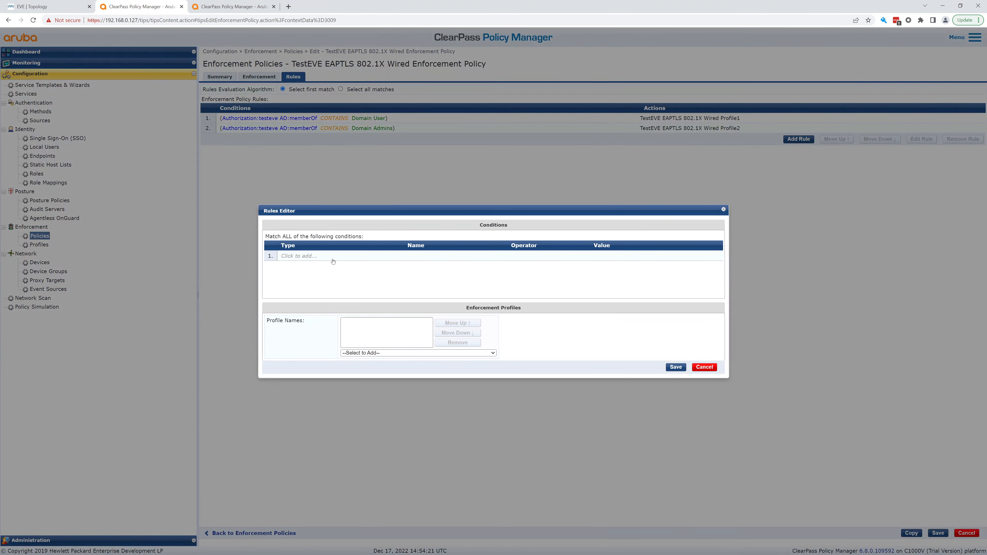
Set the rule condition to Tips Role EQUALS [Machine Authenticated].
{"action": "left_click", "coordinate": [332, 260]}
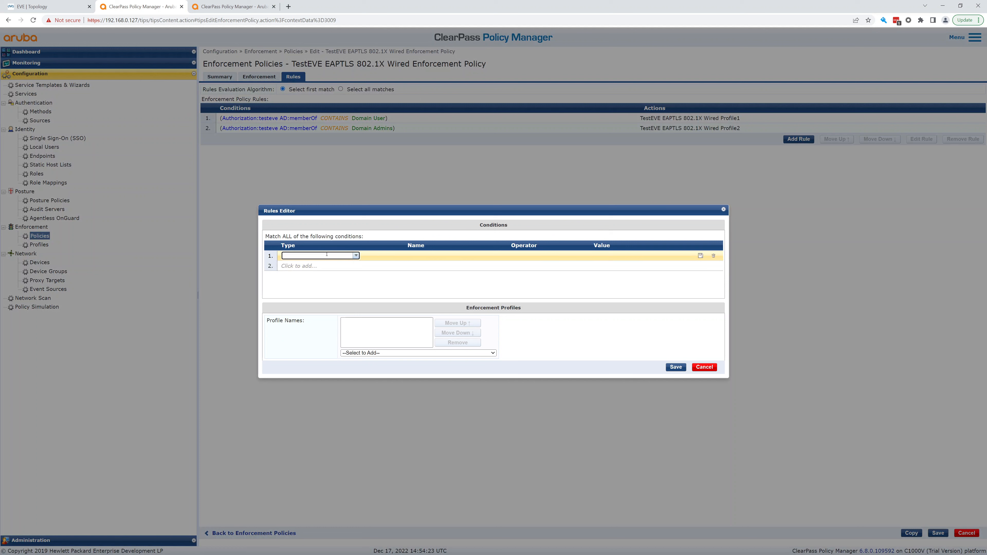
{"action": "left_click", "coordinate": [327, 255]}
{"action": "type", "text": "tips"}
{"action": "key", "text": "Return"}
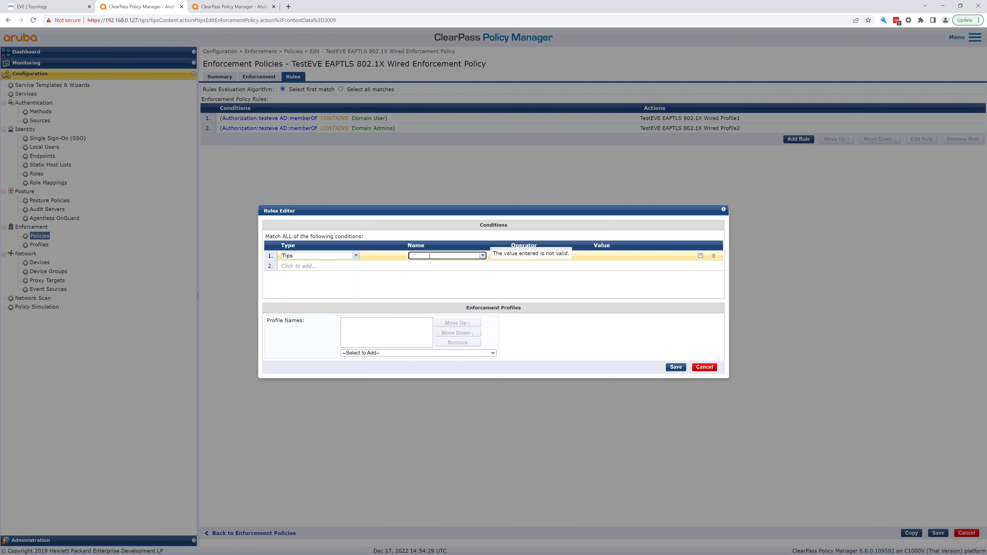
{"action": "left_click", "coordinate": [482, 256]}
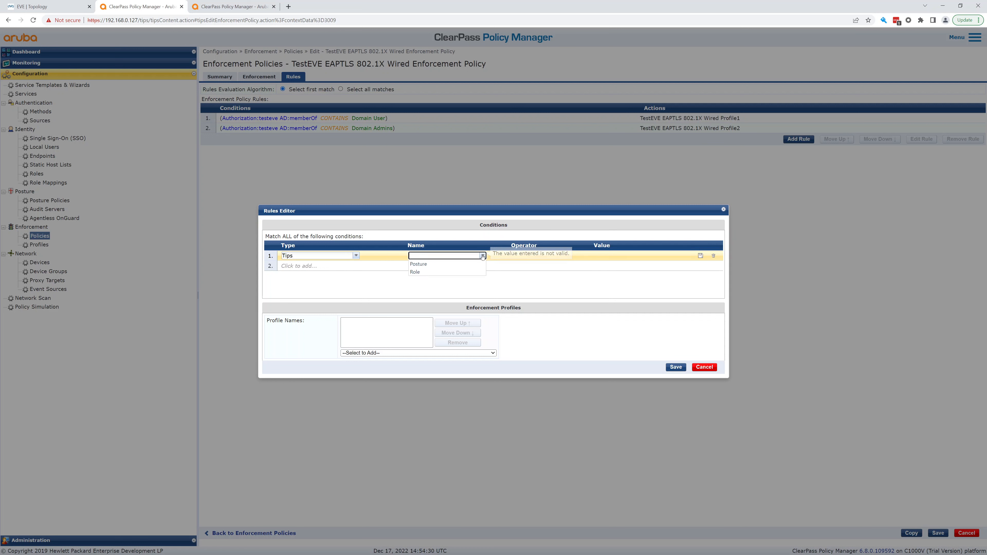
{"action": "left_click", "coordinate": [427, 273]}
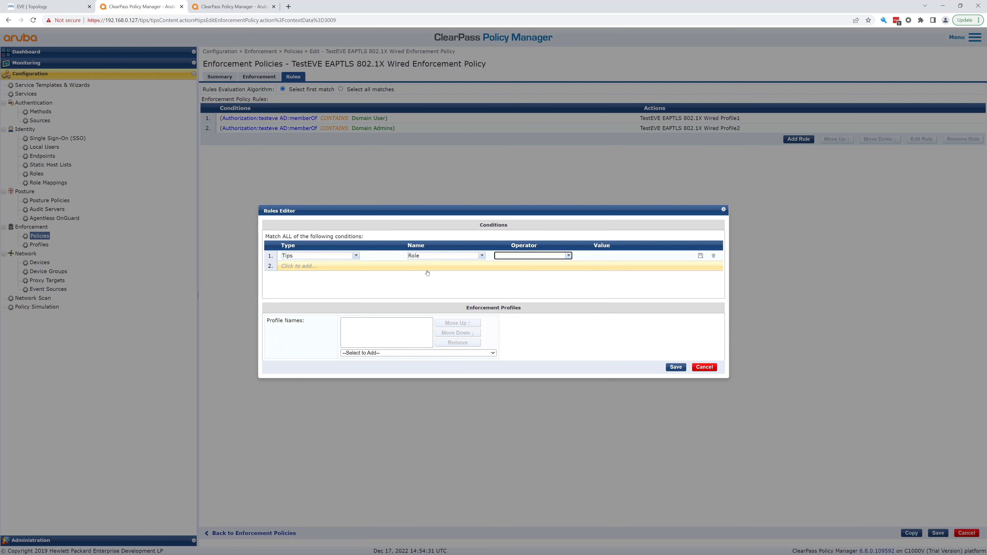
{"action": "left_click", "coordinate": [565, 256]}
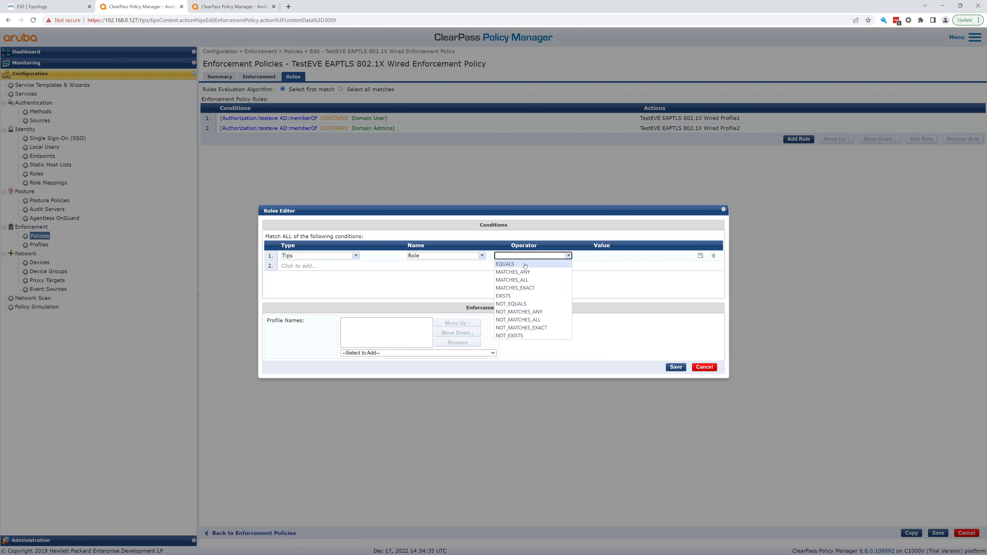
{"action": "left_click", "coordinate": [506, 264]}
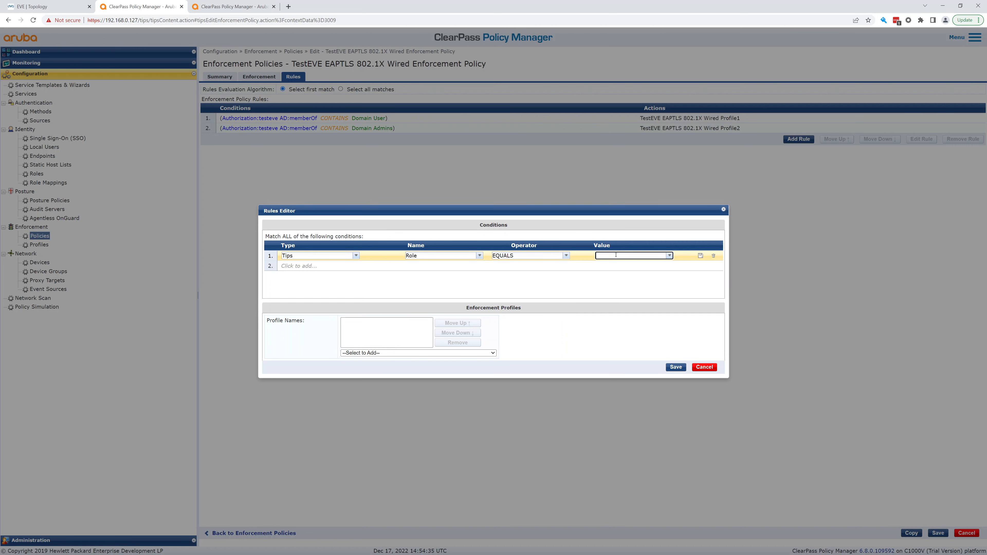
{"action": "left_click", "coordinate": [669, 256]}
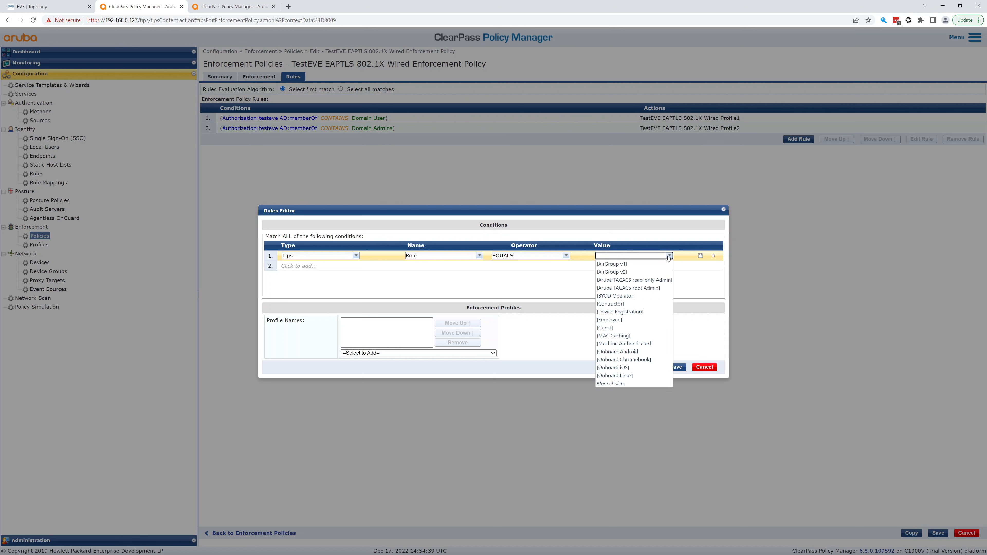
{"action": "left_click", "coordinate": [619, 343]}
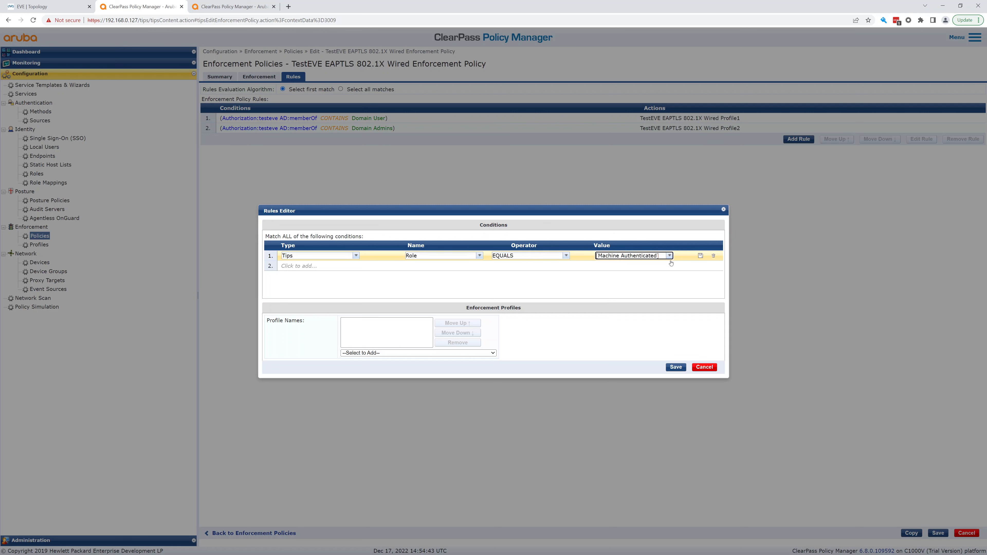
Assign TestEVE EAPTLS 802.1X Wired Profile1 to the rule, replacing the mistakenly added EVENG profile.
{"action": "left_click", "coordinate": [444, 353]}
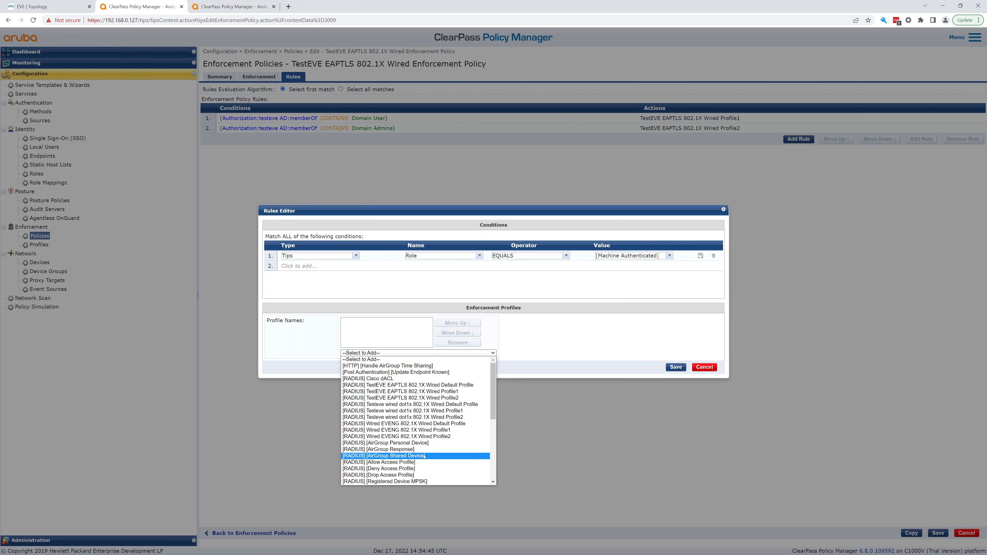
{"action": "left_click", "coordinate": [434, 430]}
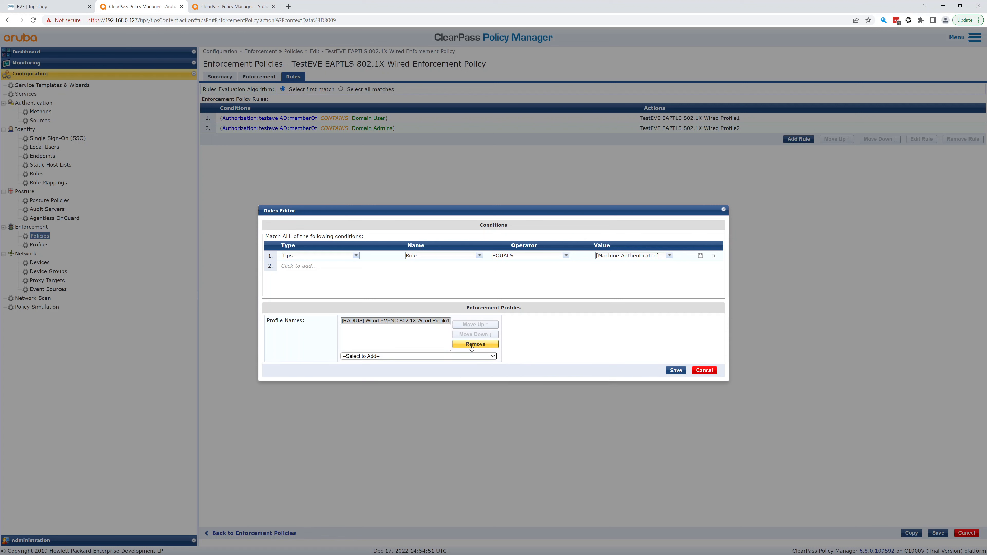
{"action": "left_click", "coordinate": [463, 345]}
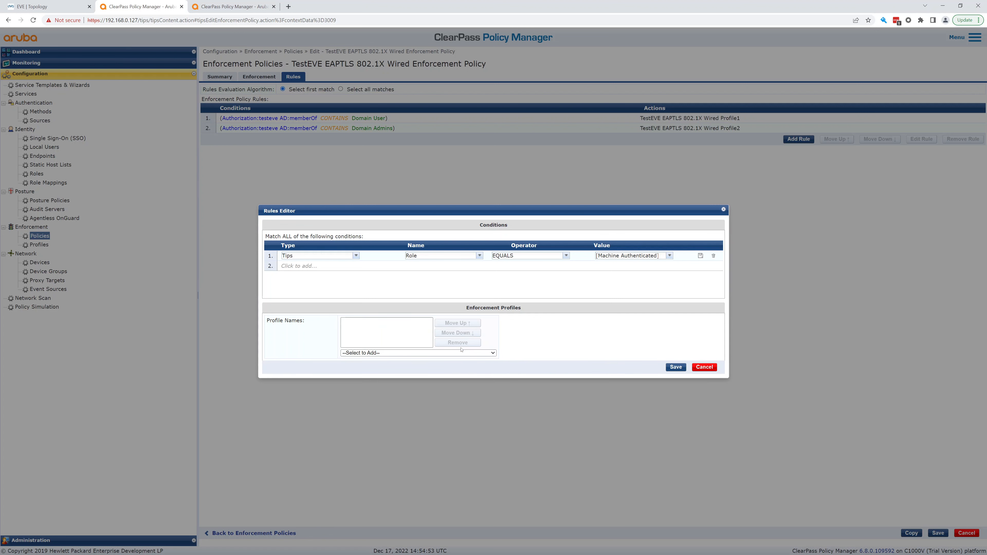
{"action": "left_click", "coordinate": [456, 353]}
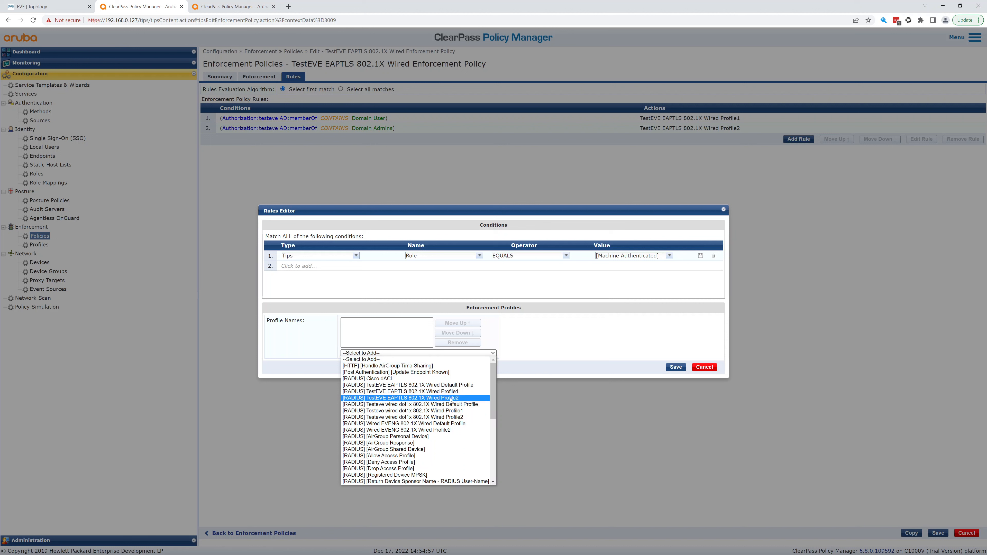
{"action": "left_click", "coordinate": [458, 391]}
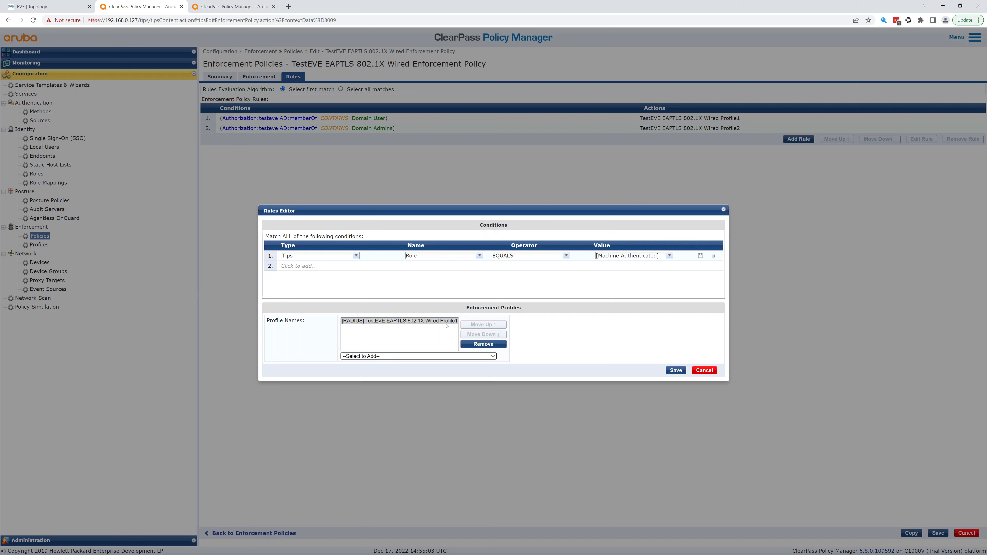
{"action": "left_click", "coordinate": [676, 370]}
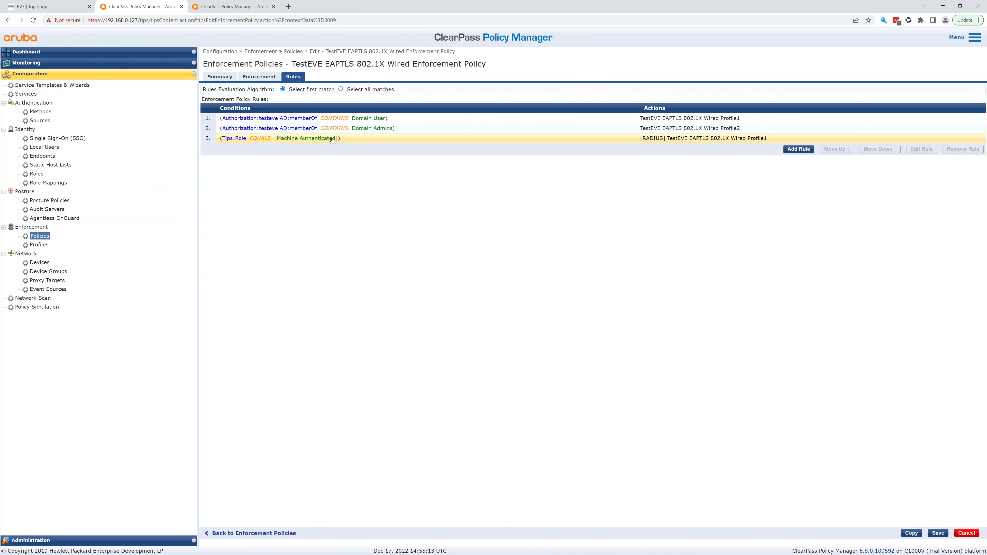
Save the enforcement policy with its new third rule.
{"action": "left_click", "coordinate": [43, 244]}
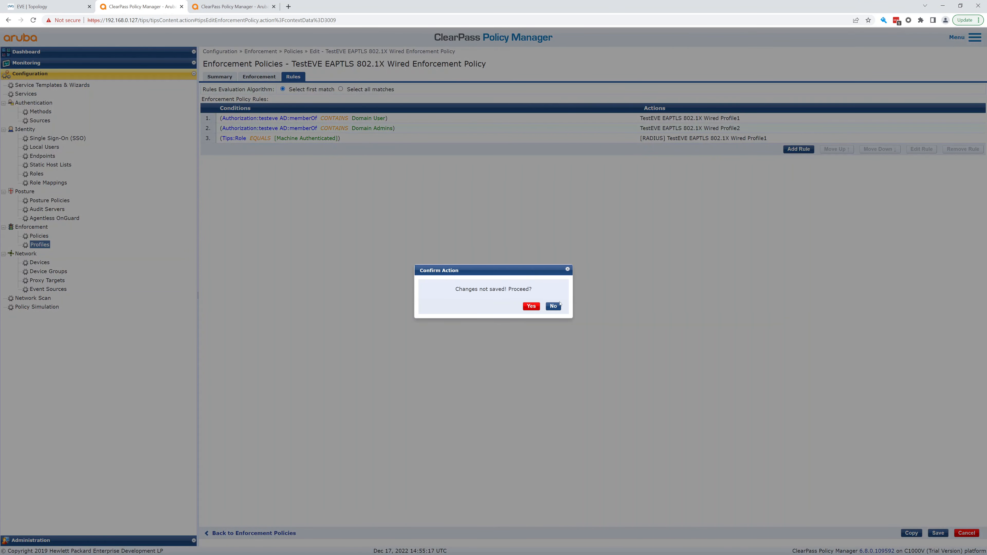
{"action": "left_click", "coordinate": [553, 306]}
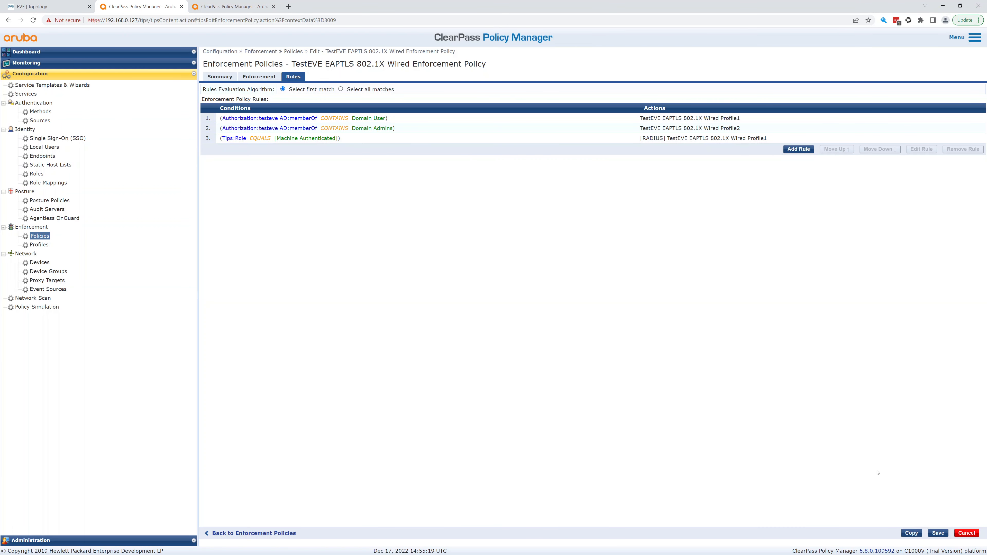
{"action": "left_click", "coordinate": [938, 534]}
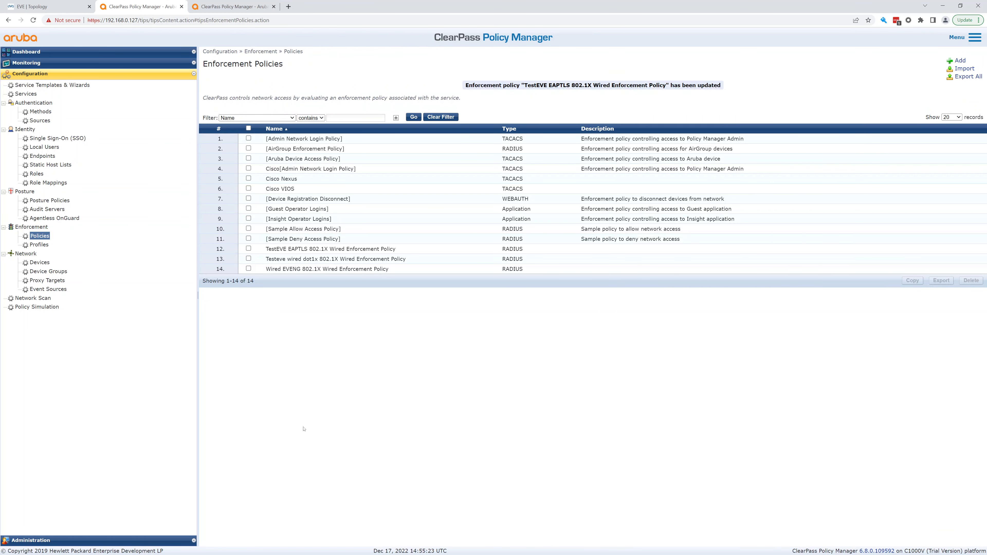
Filter enforcement profiles to EAP and open TestEVE EAPTLS 802.1X Wired Profile1.
{"action": "left_click", "coordinate": [41, 245]}
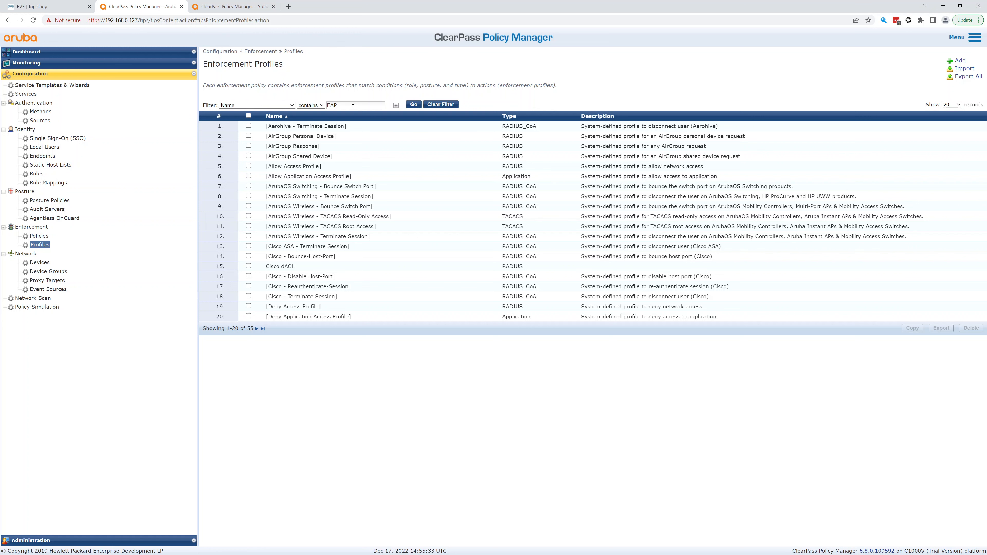
{"action": "left_click", "coordinate": [413, 104]}
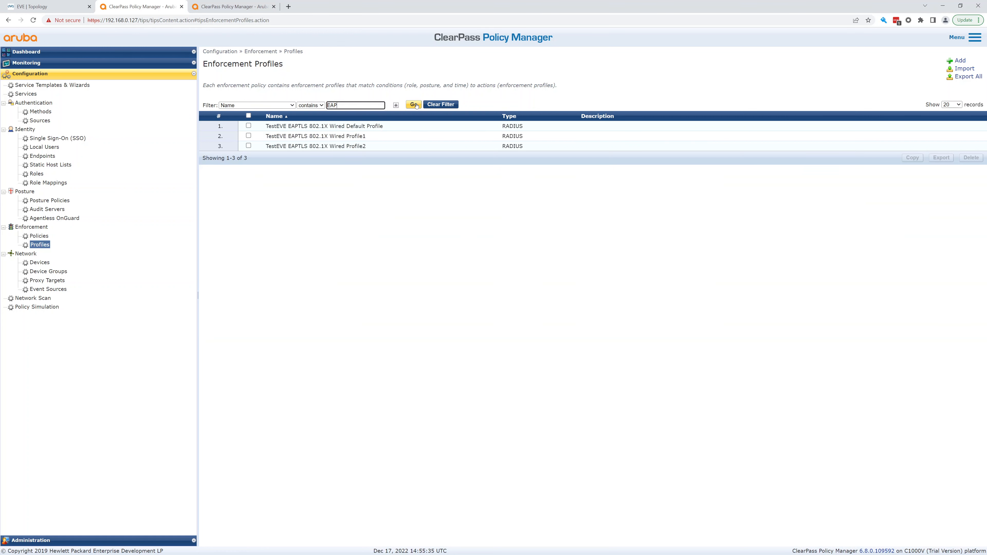
{"action": "left_click", "coordinate": [358, 136]}
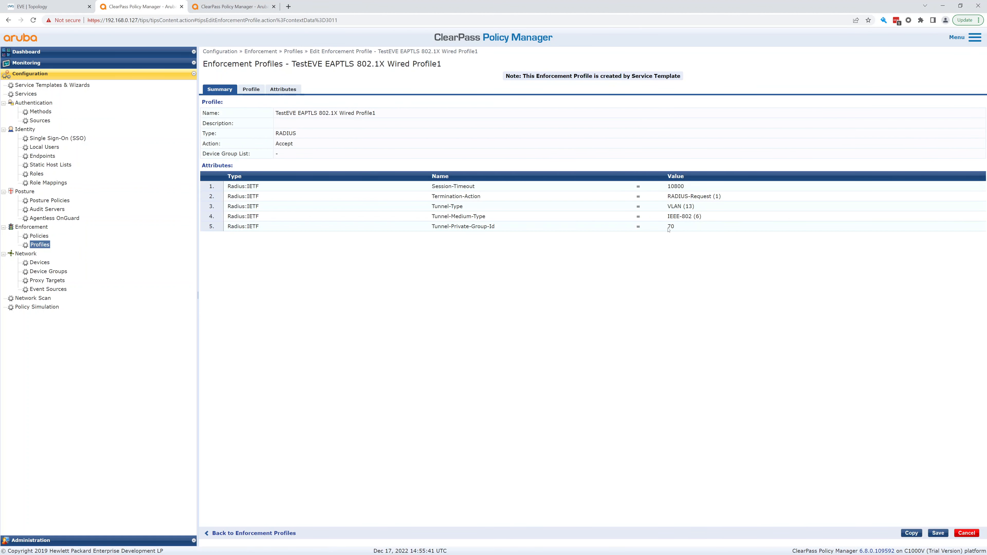
Review its RADIUS attributes, including Tunnel-Private-Group-Id, and leave without saving.
{"action": "left_click", "coordinate": [251, 89]}
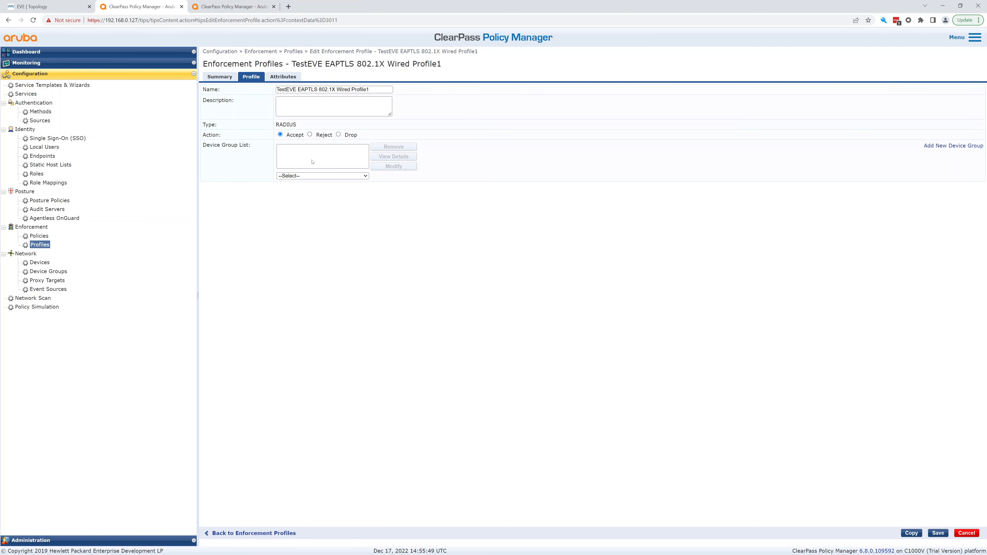
{"action": "left_click", "coordinate": [282, 77]}
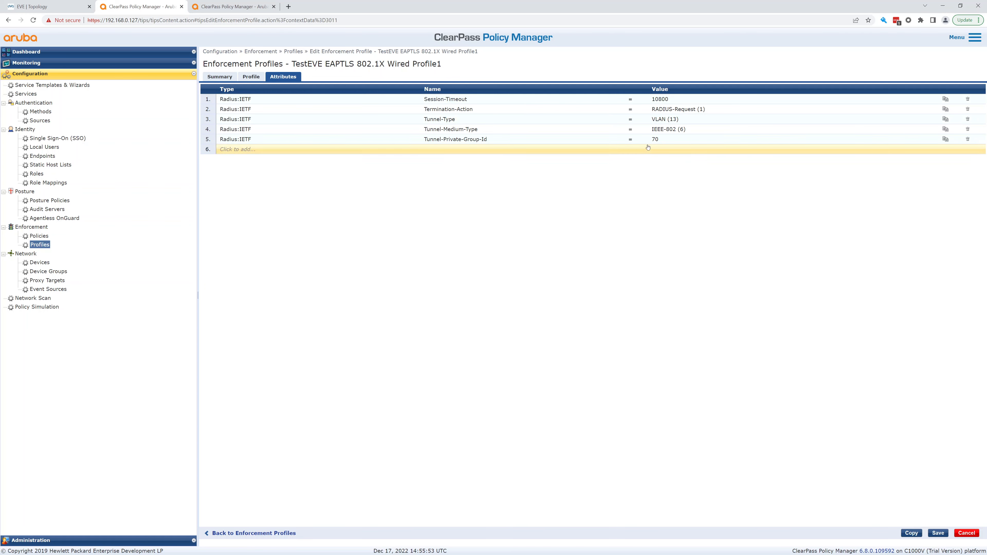
{"action": "left_click", "coordinate": [660, 141]}
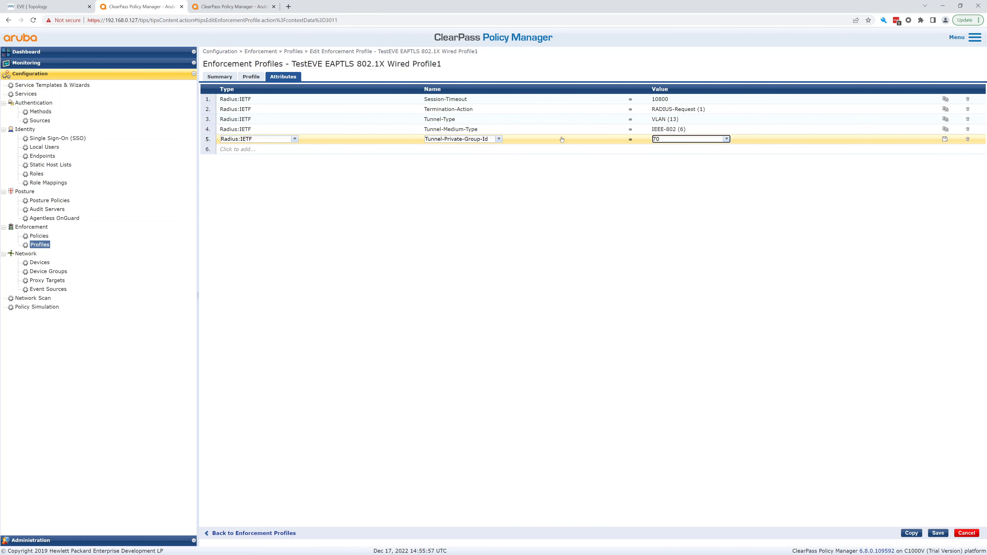
{"action": "left_click", "coordinate": [250, 77]}
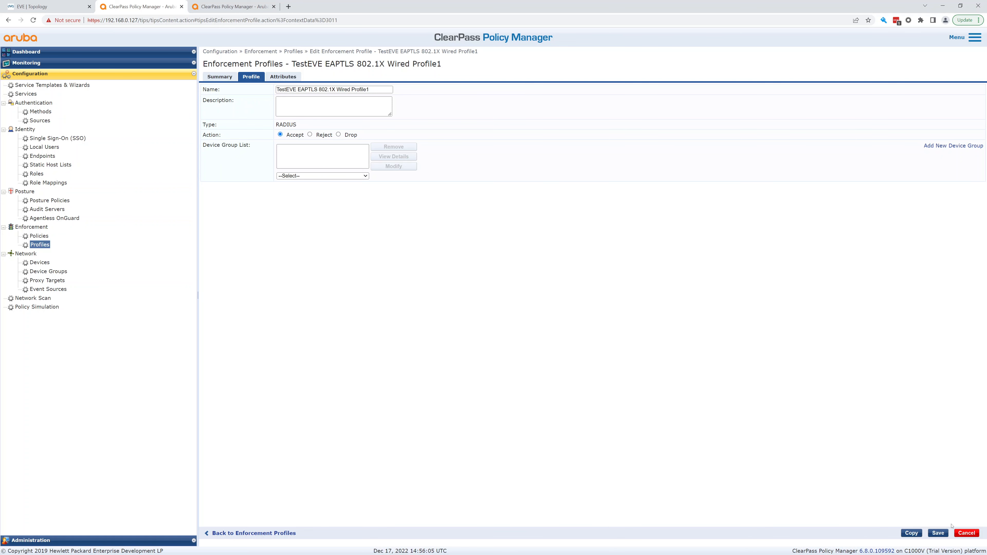
{"action": "left_click", "coordinate": [967, 533]}
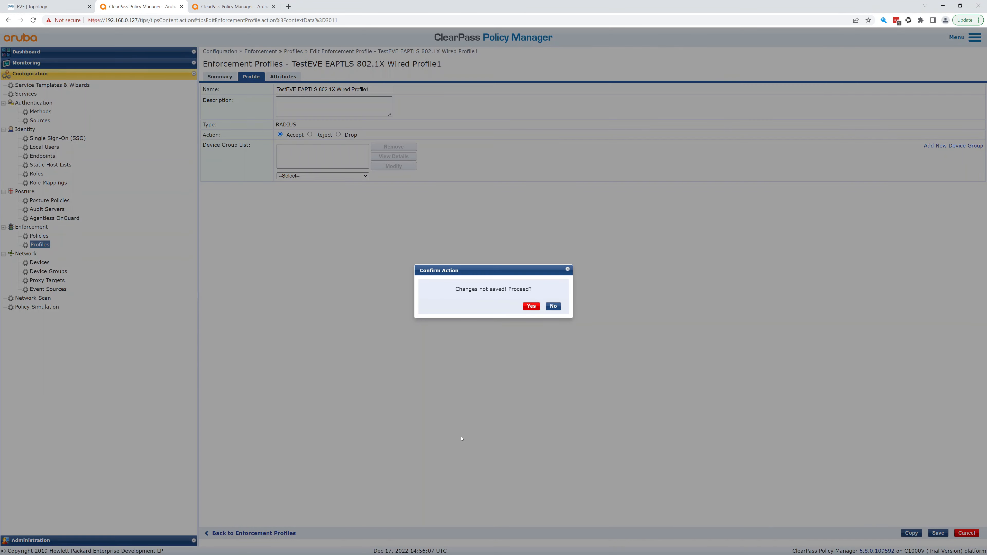
{"action": "left_click", "coordinate": [531, 306]}
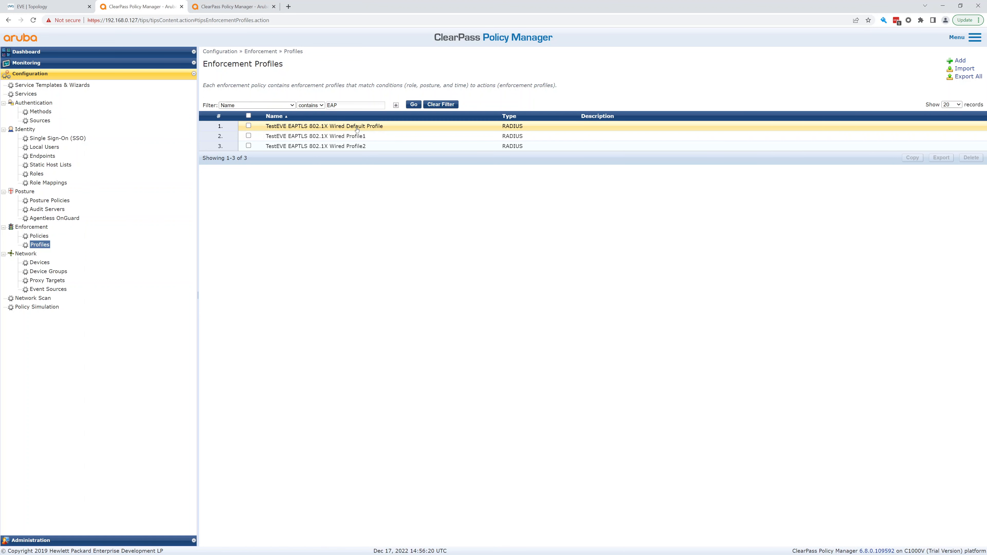
Check the TestEVE EAPTLS 802.1X Wired Profile2 summary, then go to the Services list.
{"action": "left_click", "coordinate": [355, 147]}
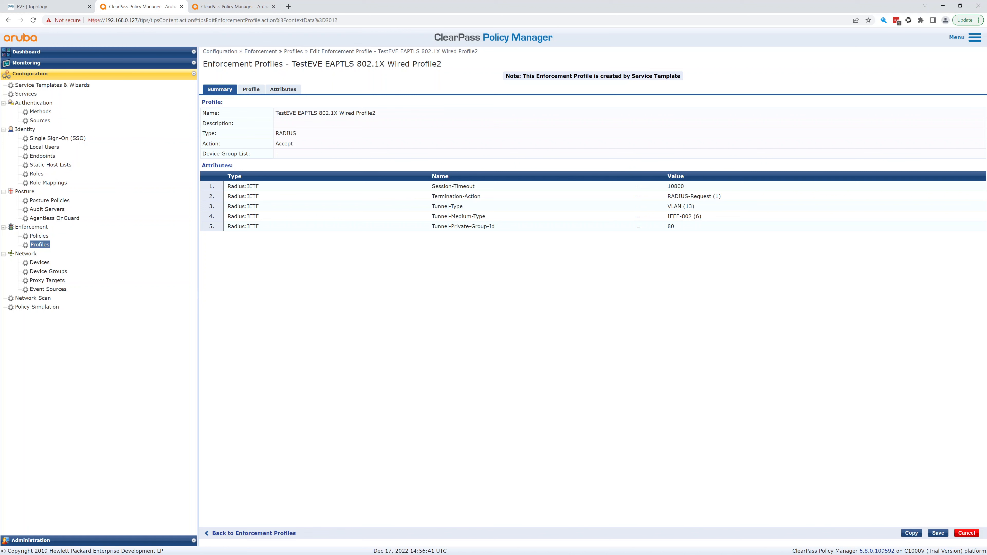
{"action": "left_click", "coordinate": [958, 533]}
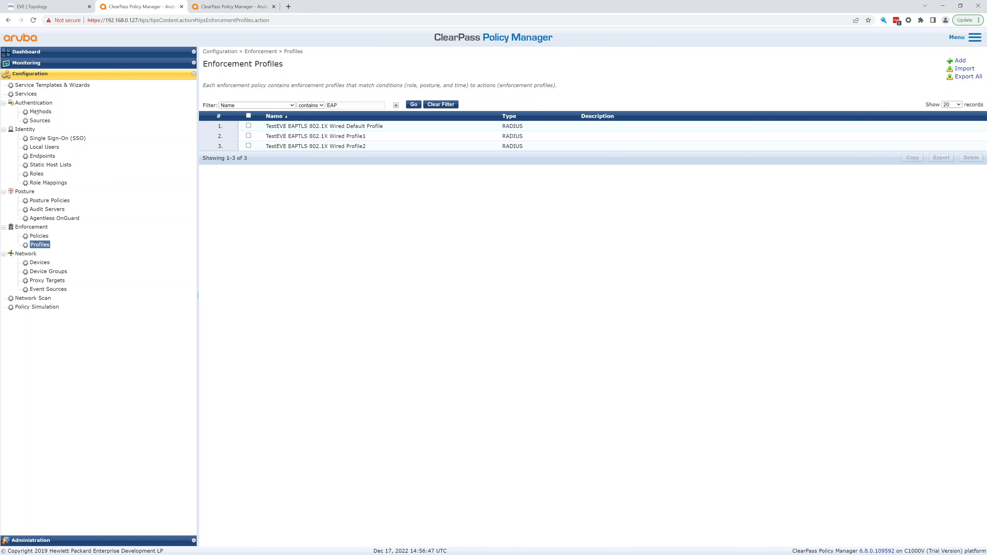
{"action": "left_click", "coordinate": [25, 94]}
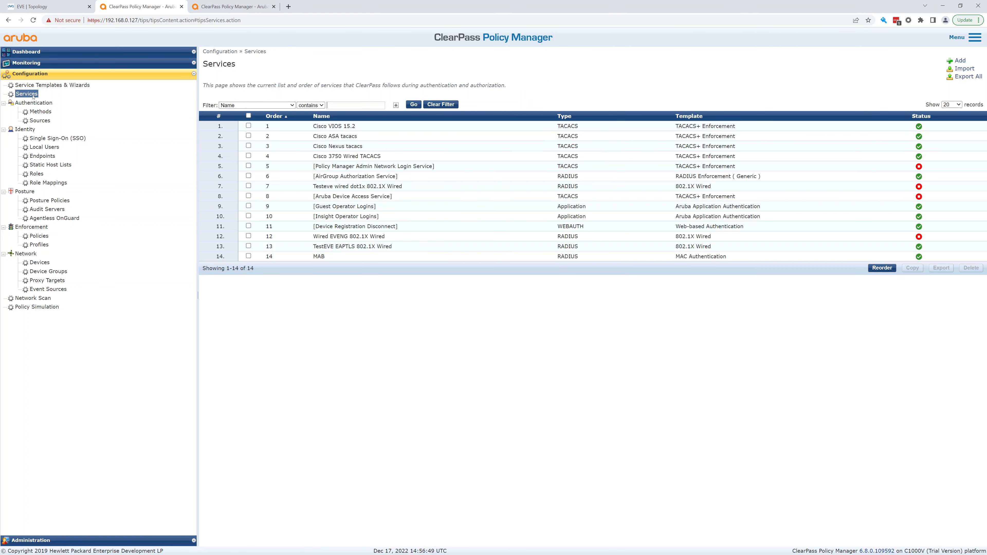
Review the TestEVE EAPTLS 802.1X Wired service's Summary, Service and Authentication tabs, then view Authentication Methods.
{"action": "left_click", "coordinate": [350, 246]}
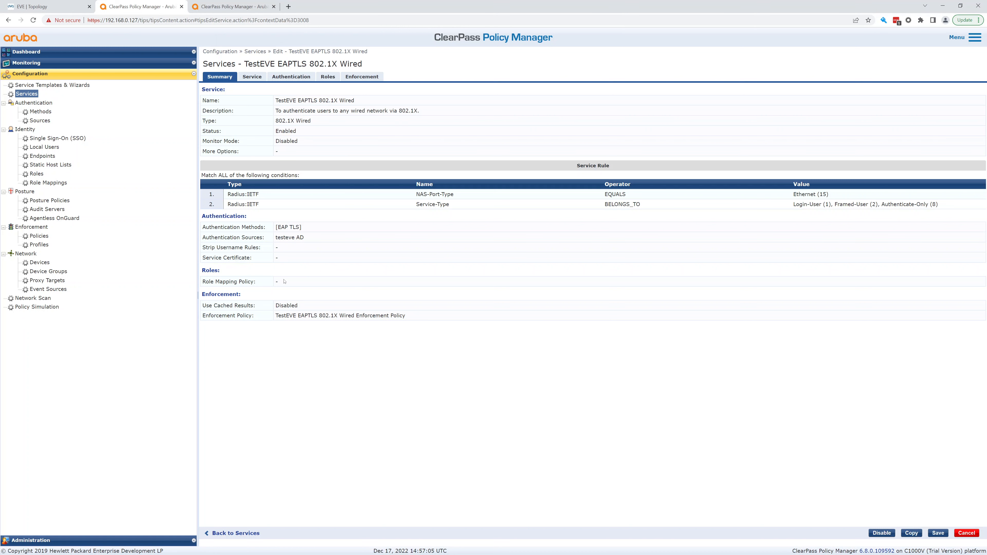
{"action": "left_click", "coordinate": [258, 77]}
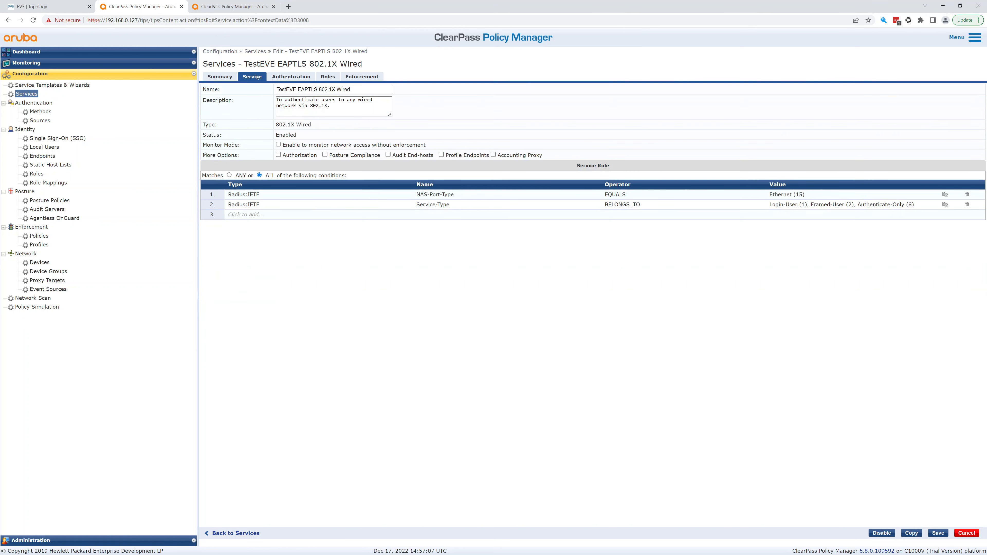
{"action": "left_click", "coordinate": [286, 78]}
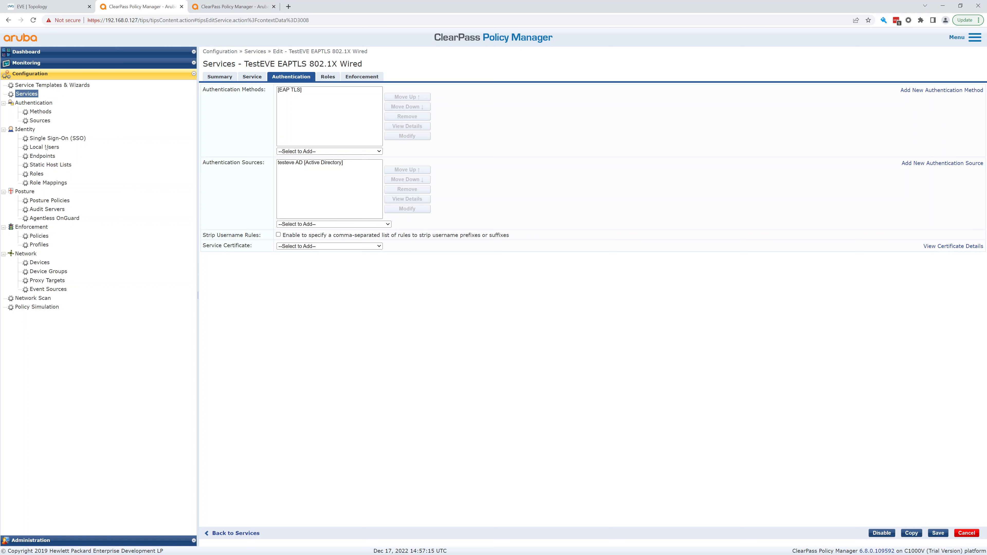
{"action": "left_click", "coordinate": [41, 111]}
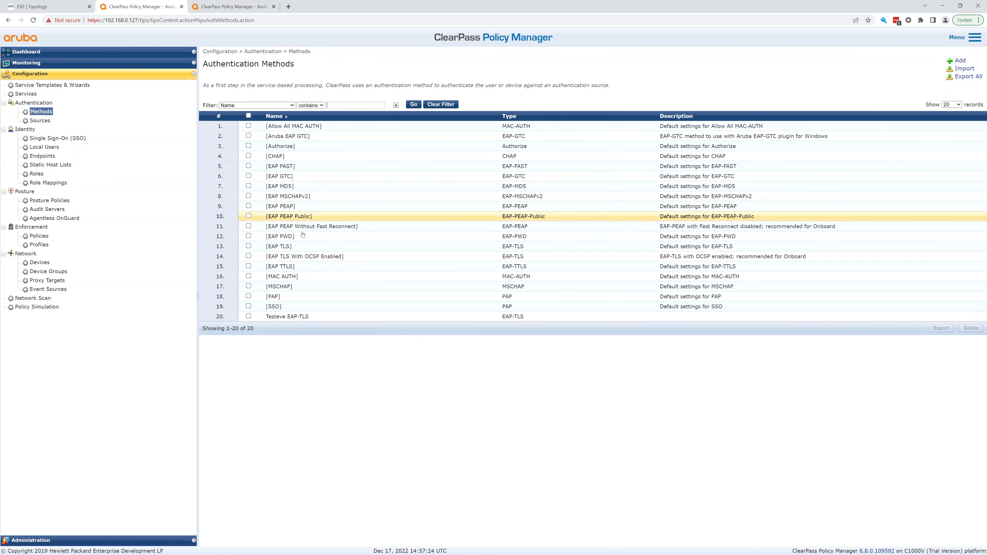
Compare [EAP TLS] with Testeve EAP-TLS, keeping SAN certificate comparison, then switch to EVE-NG.
{"action": "left_click", "coordinate": [278, 247]}
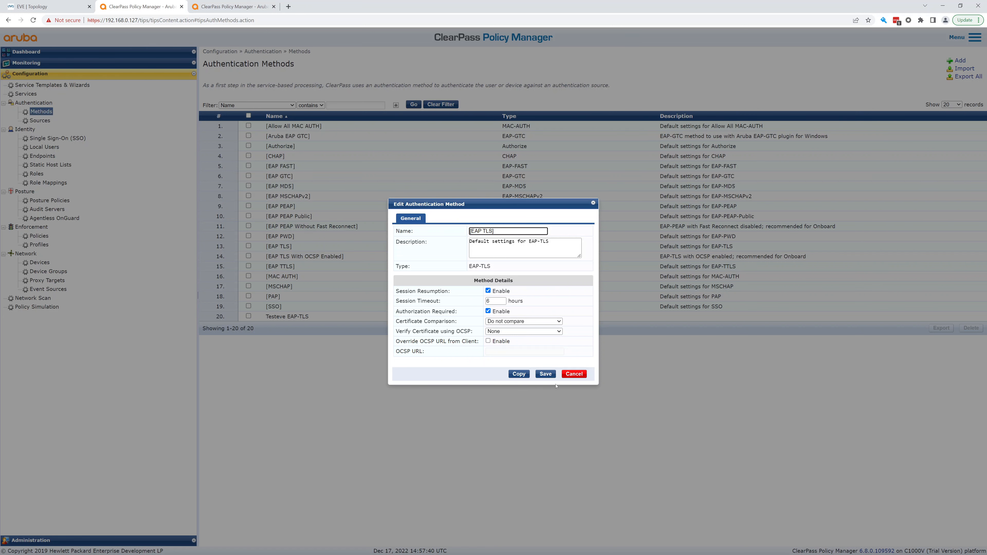
{"action": "left_click", "coordinate": [577, 375]}
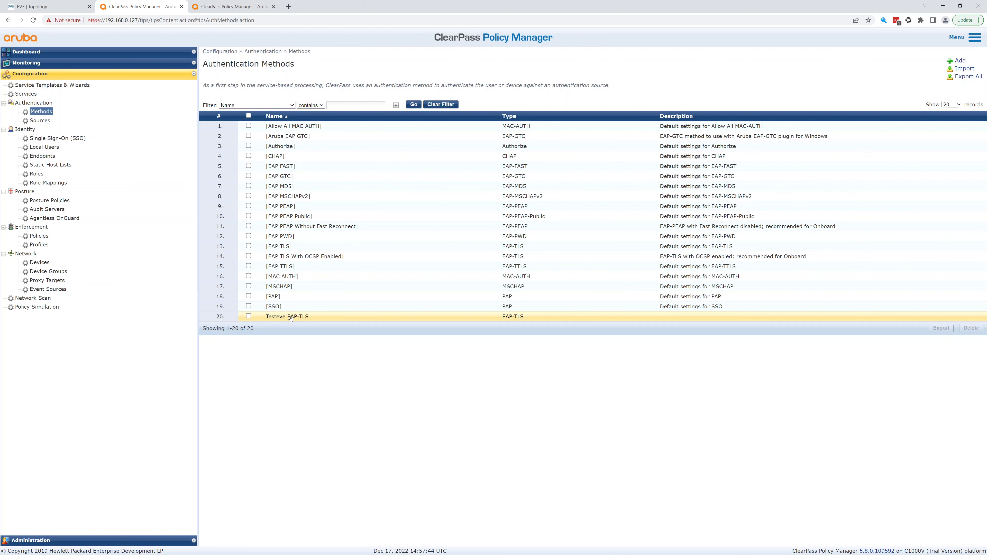
{"action": "left_click", "coordinate": [302, 317]}
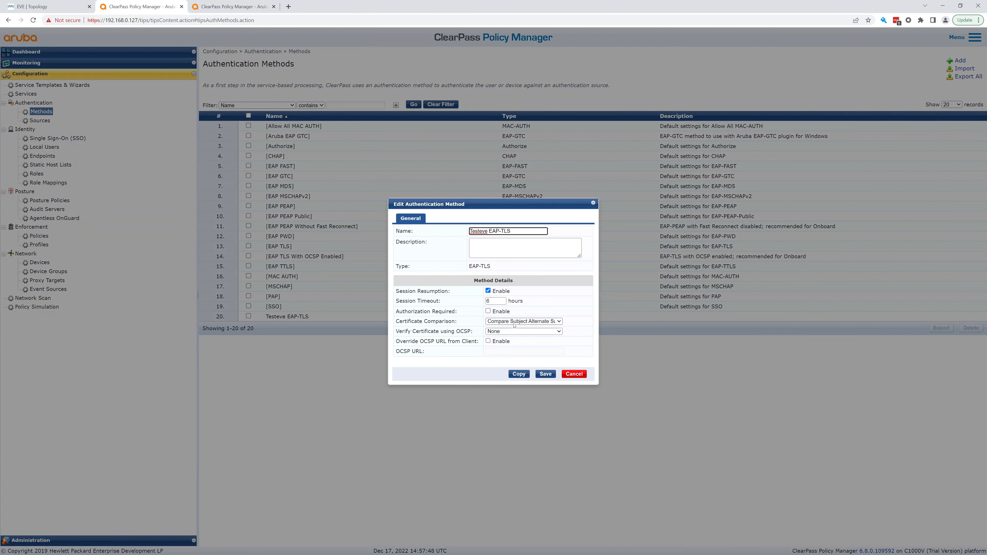
{"action": "left_click", "coordinate": [518, 322]}
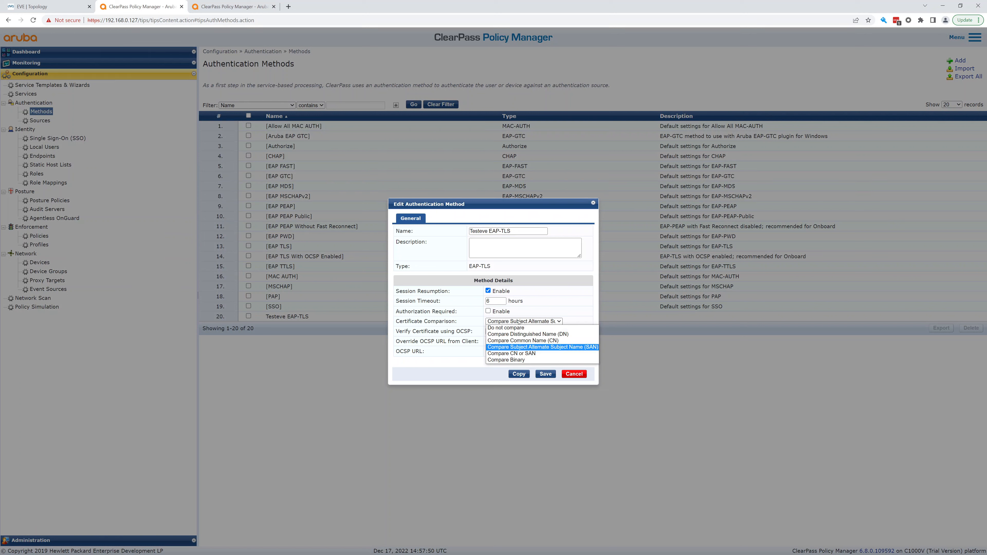
{"action": "left_click", "coordinate": [521, 321]}
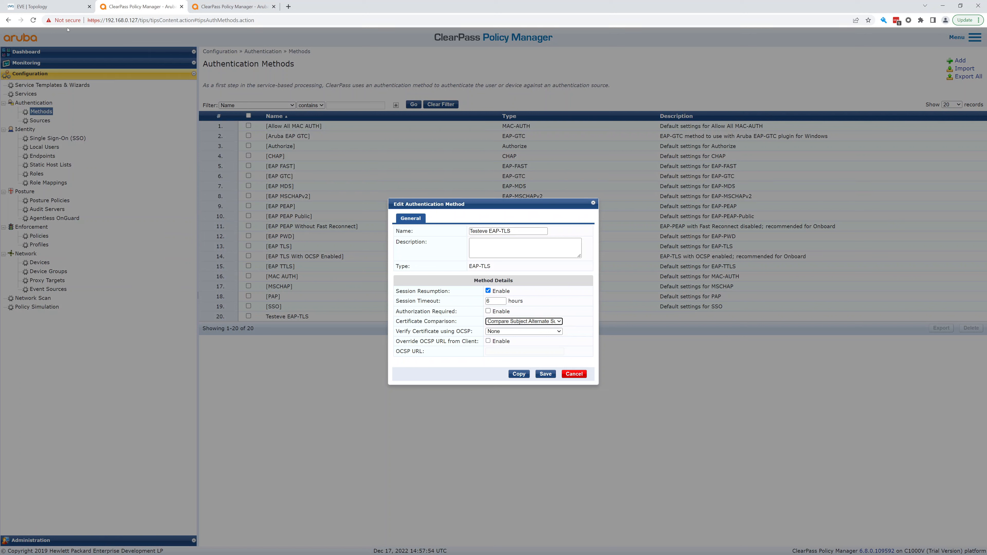
{"action": "left_click", "coordinate": [55, 7]}
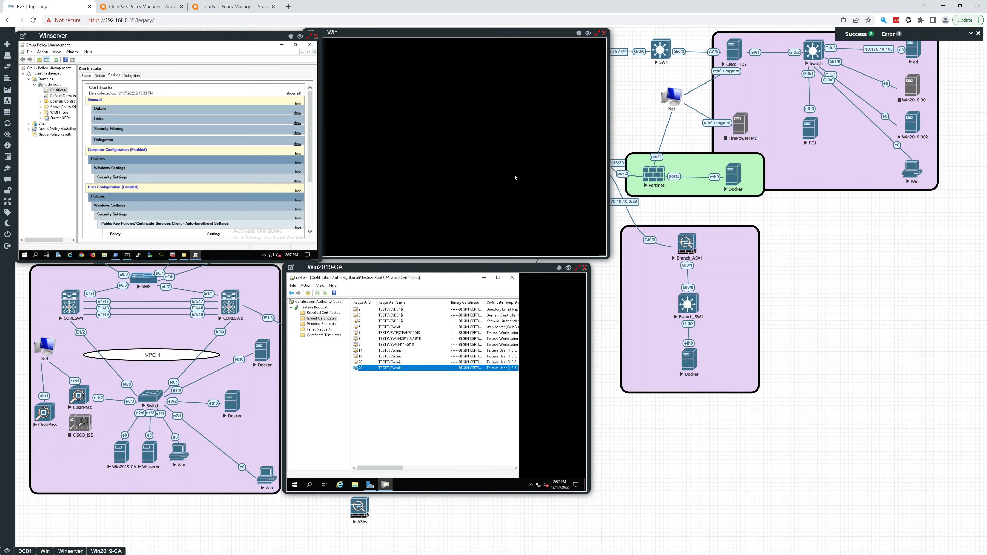
Sign in to the Windows machine's console with its password.
{"action": "left_click", "coordinate": [429, 165]}
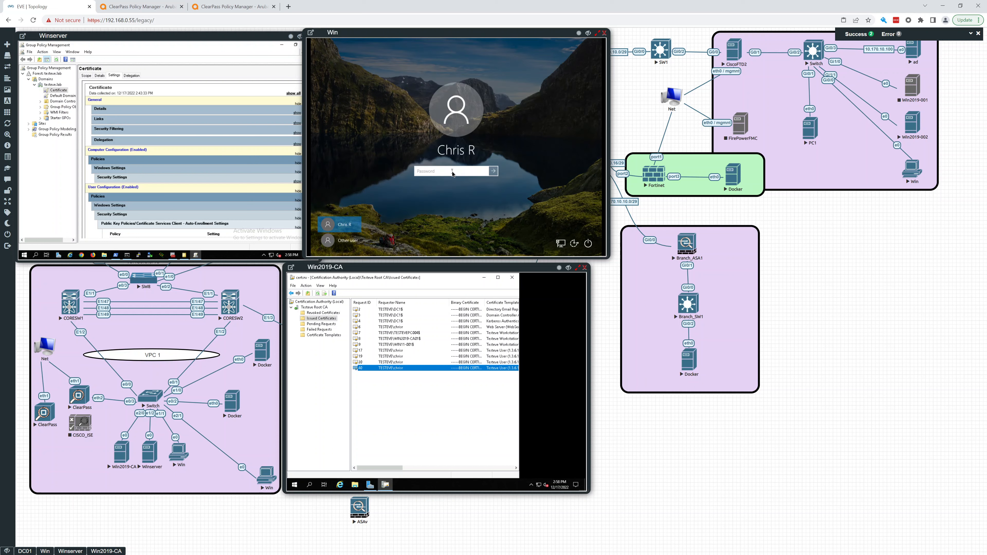
{"action": "type", "text": "*******"}
{"action": "key", "text": "Return"}
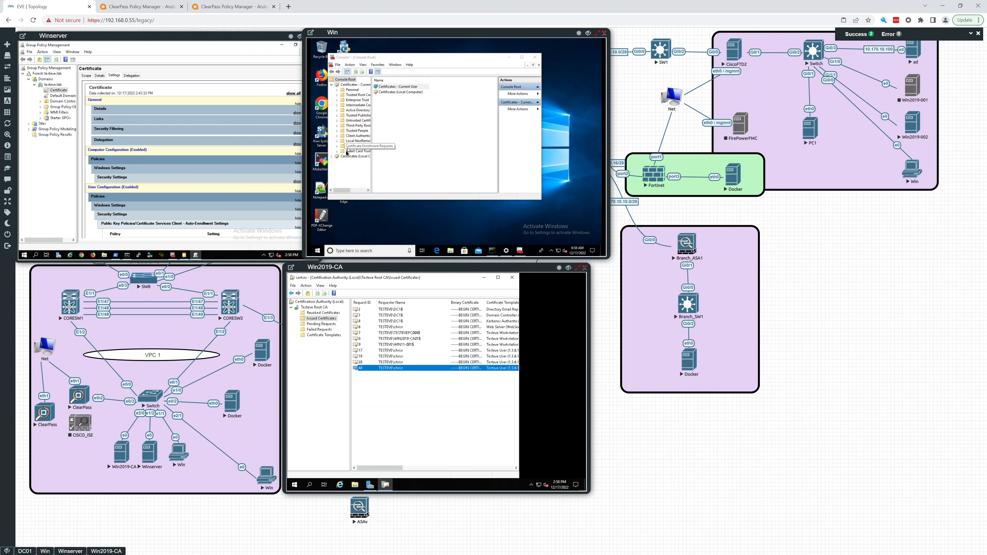
List the certificates in the local computer Personal store.
{"action": "left_click", "coordinate": [332, 156]}
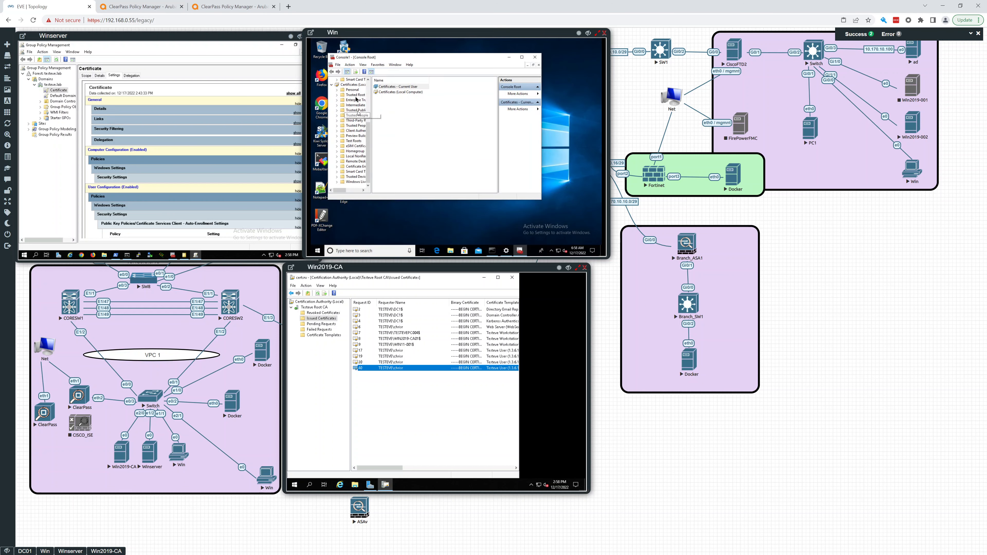
{"action": "left_click", "coordinate": [355, 90]}
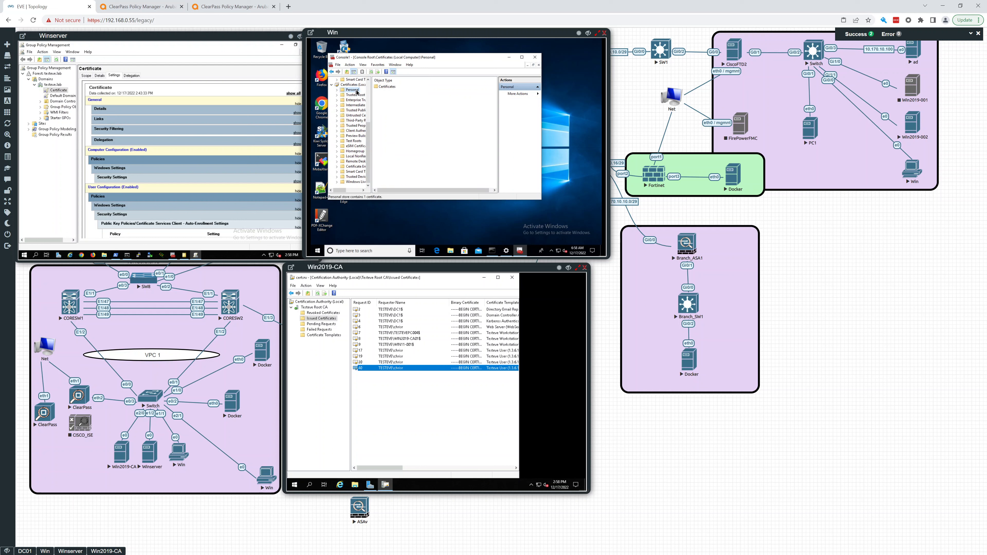
{"action": "double_click", "coordinate": [387, 87]}
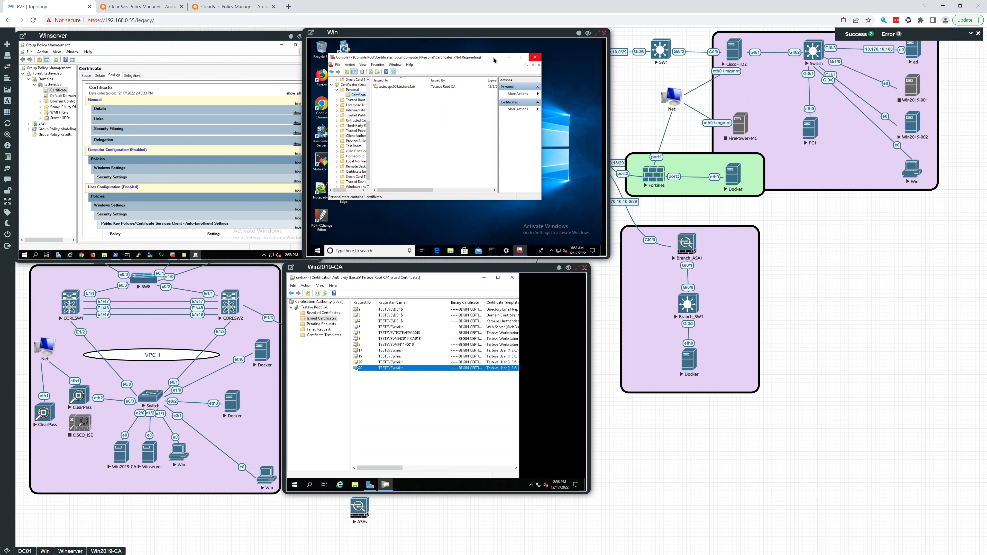
{"action": "left_click_drag", "start_coordinate": [495, 60], "coordinate": [500, 60]}
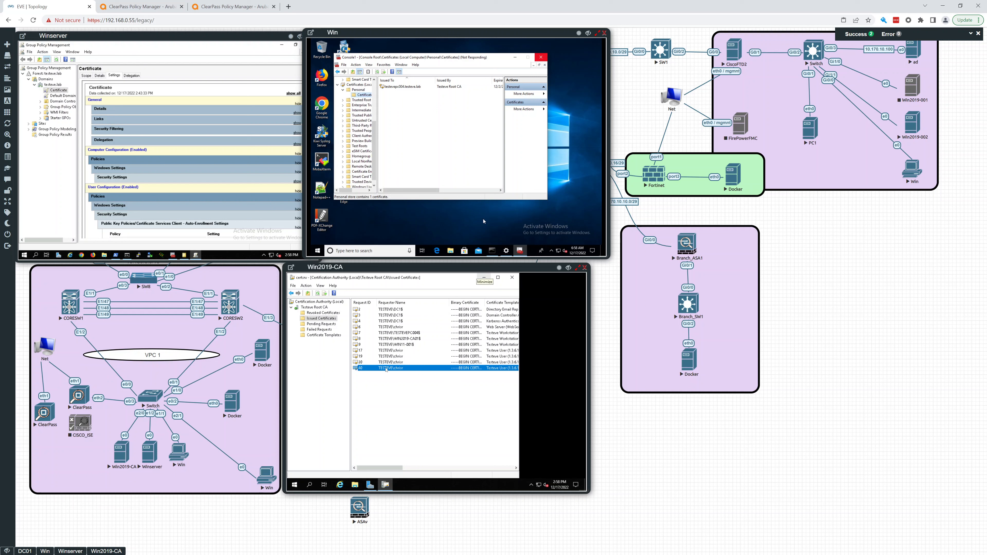
Inspect the subject alternative name of the CA-issued certificate for request 40.
{"action": "left_click", "coordinate": [398, 371]}
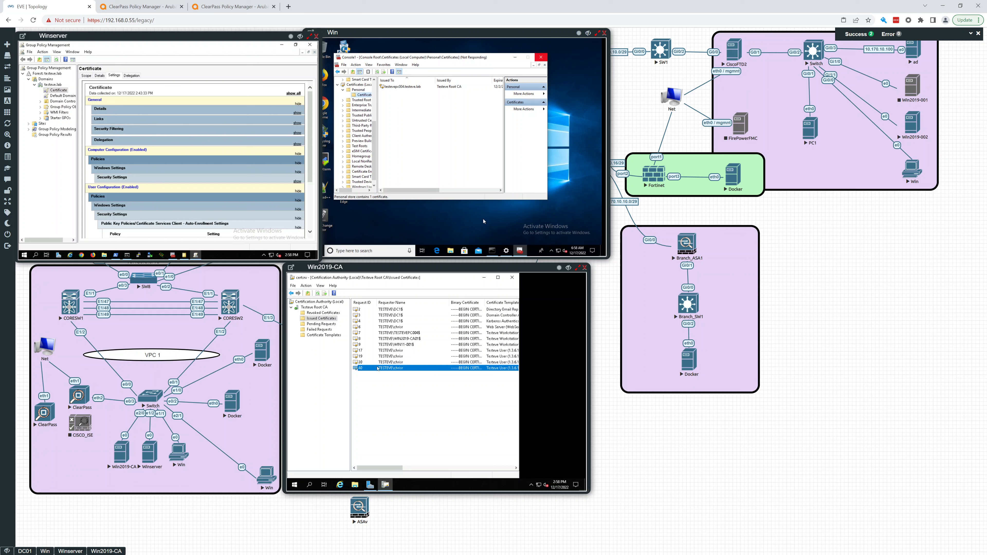
{"action": "double_click", "coordinate": [379, 369]}
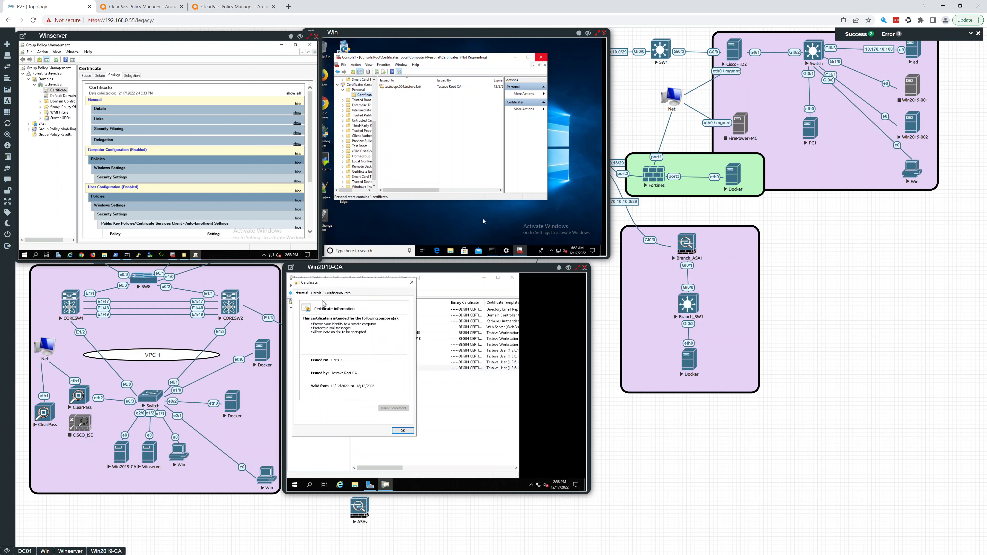
{"action": "left_click", "coordinate": [316, 293]}
{"action": "scroll", "coordinate": [318, 346], "scroll_direction": "down", "scroll_amount": 5}
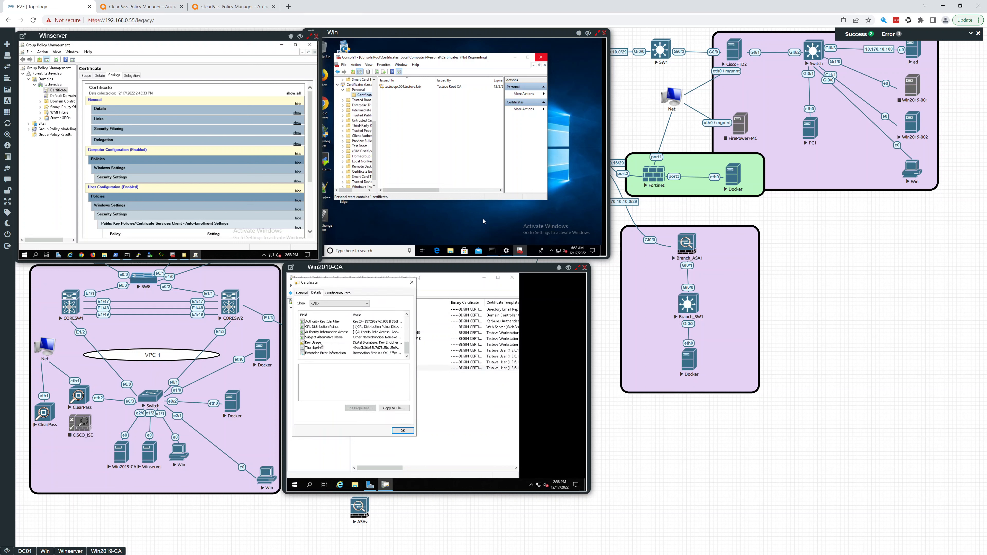
{"action": "left_click", "coordinate": [326, 338]}
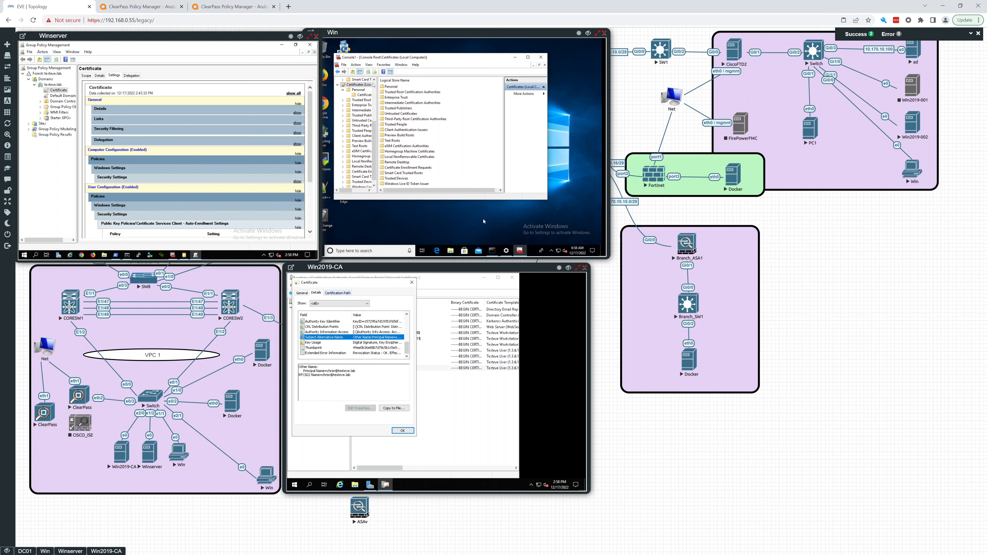
Check the SAN of the current user's Testeve Root CA certificate, then return to ClearPass.
{"action": "left_click", "coordinate": [484, 221]}
{"action": "left_click_drag", "start_coordinate": [374, 135], "coordinate": [374, 88]}
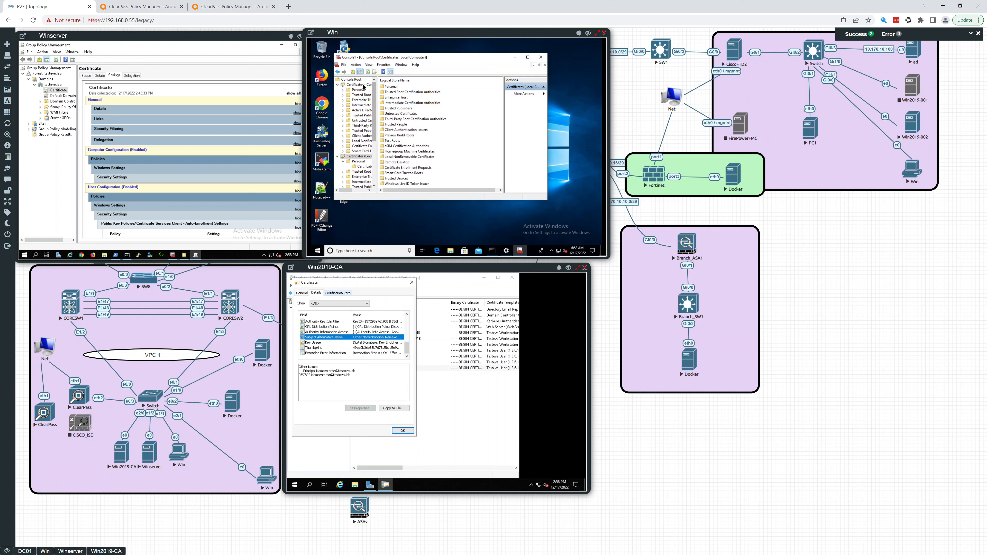
{"action": "left_click", "coordinate": [358, 90]}
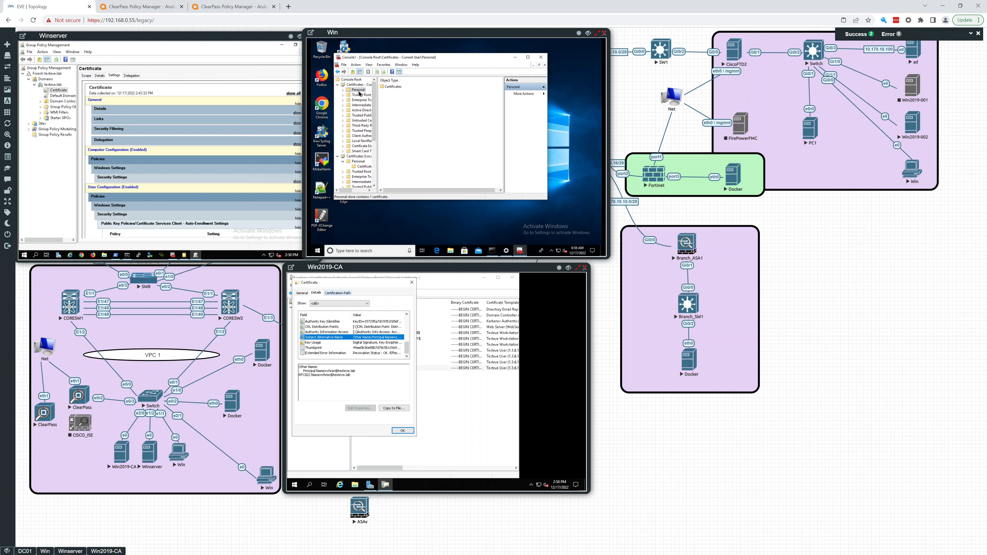
{"action": "double_click", "coordinate": [391, 87]}
{"action": "left_click", "coordinate": [393, 89]}
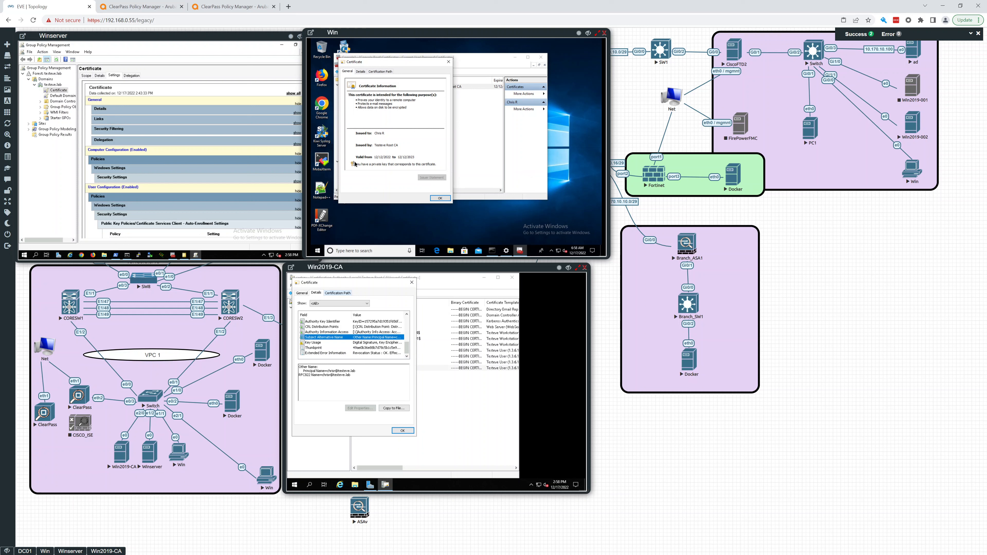
{"action": "left_click", "coordinate": [361, 71]}
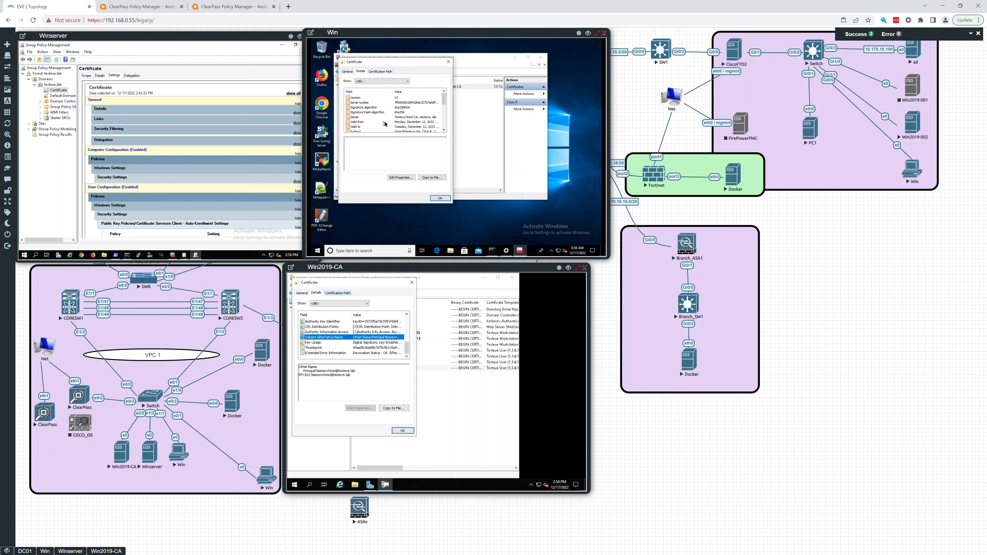
{"action": "scroll", "coordinate": [384, 123], "scroll_direction": "down", "scroll_amount": 4}
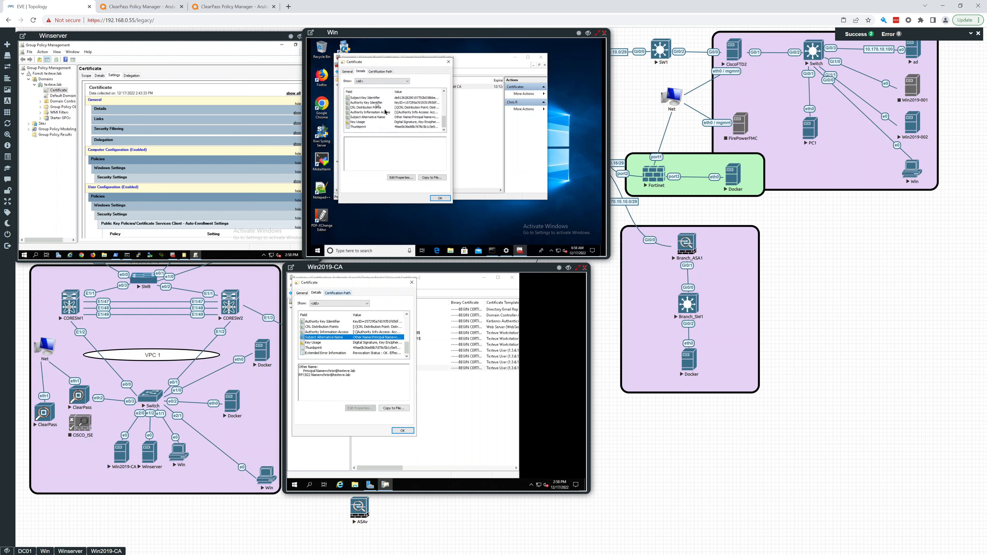
{"action": "left_click", "coordinate": [369, 117]}
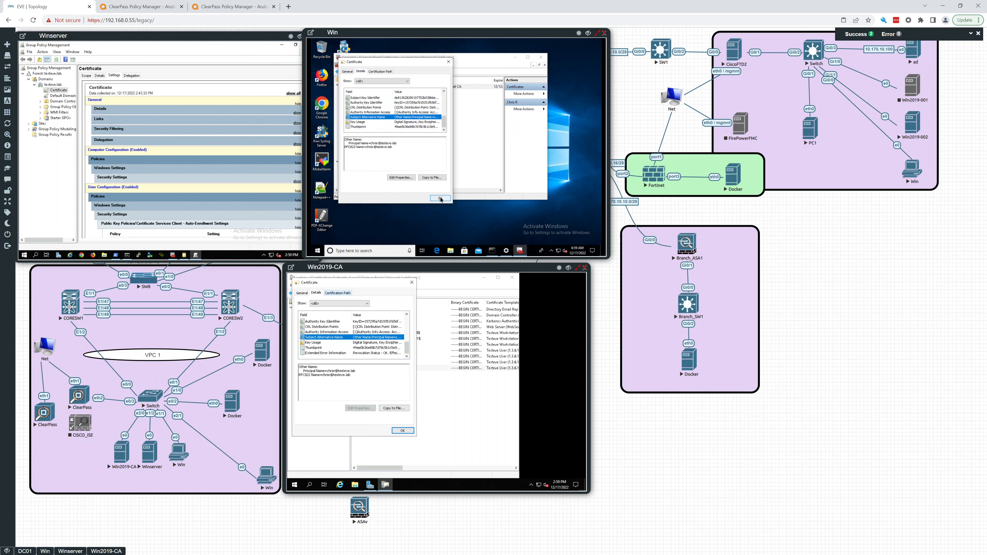
{"action": "left_click", "coordinate": [140, 7]}
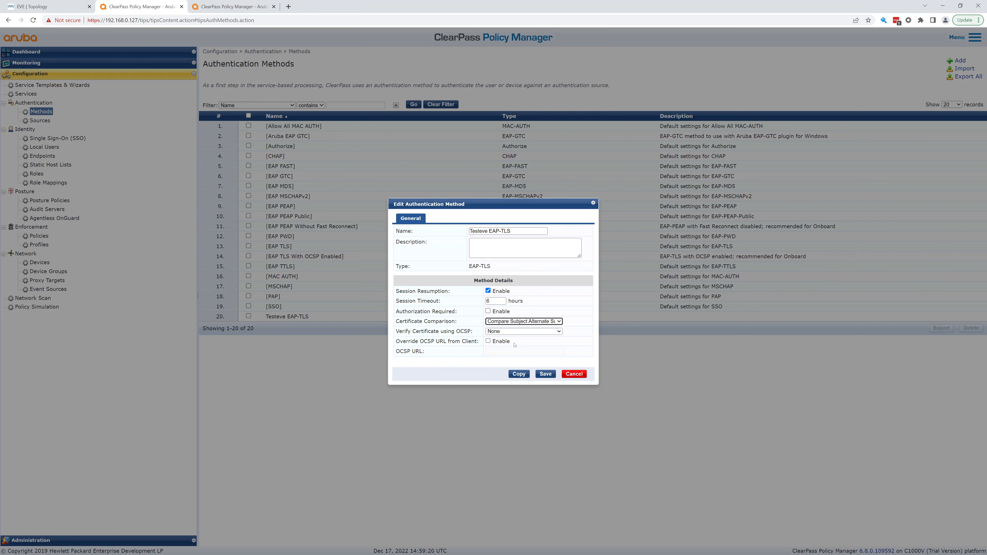
Save the Testeve EAP-TLS method and go back to the Services list.
{"action": "left_click", "coordinate": [550, 375]}
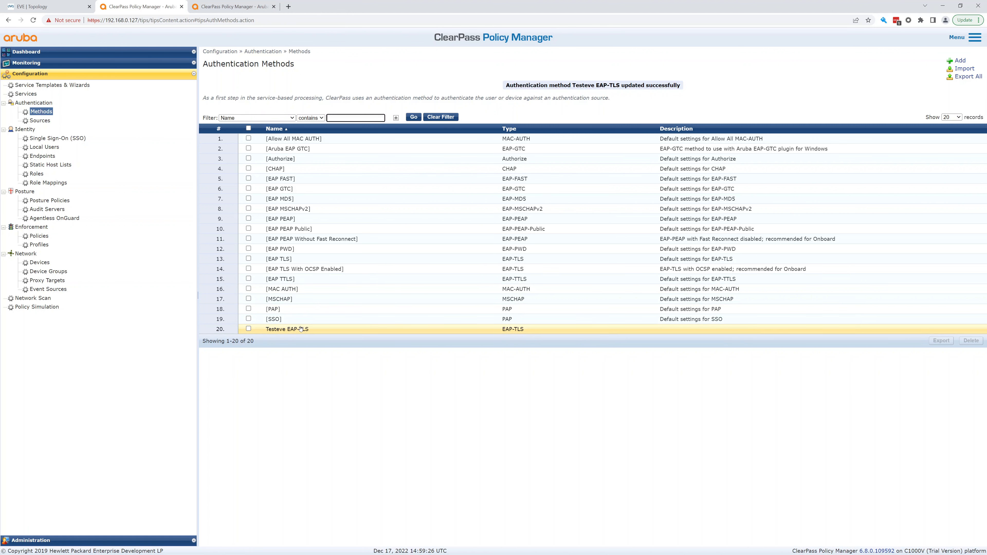
{"action": "left_click", "coordinate": [33, 96]}
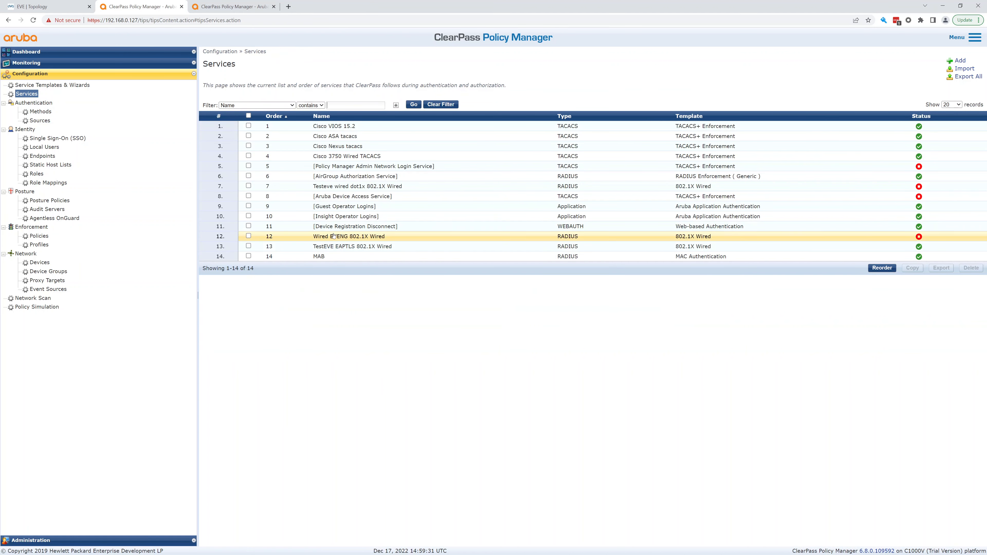
Open the TestEVE EAPTLS 802.1X Wired service's authentication settings.
{"action": "left_click", "coordinate": [346, 248]}
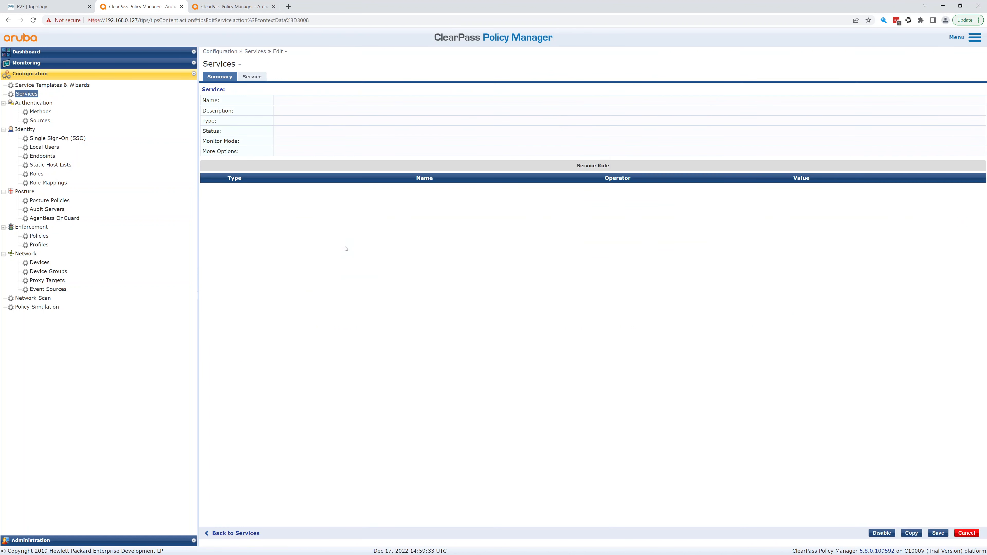
{"action": "left_click", "coordinate": [257, 76]}
{"action": "left_click", "coordinate": [283, 76]}
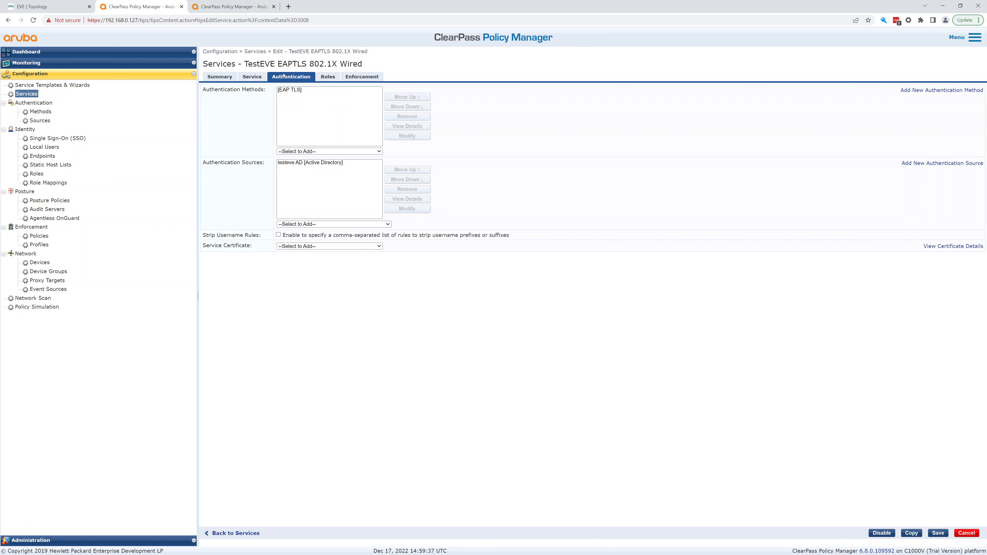
Replace [EAP TLS] with Testeve EAP-TLS and save, then check the Wired EVENG service summary.
{"action": "left_click", "coordinate": [296, 89]}
{"action": "left_click", "coordinate": [401, 116]}
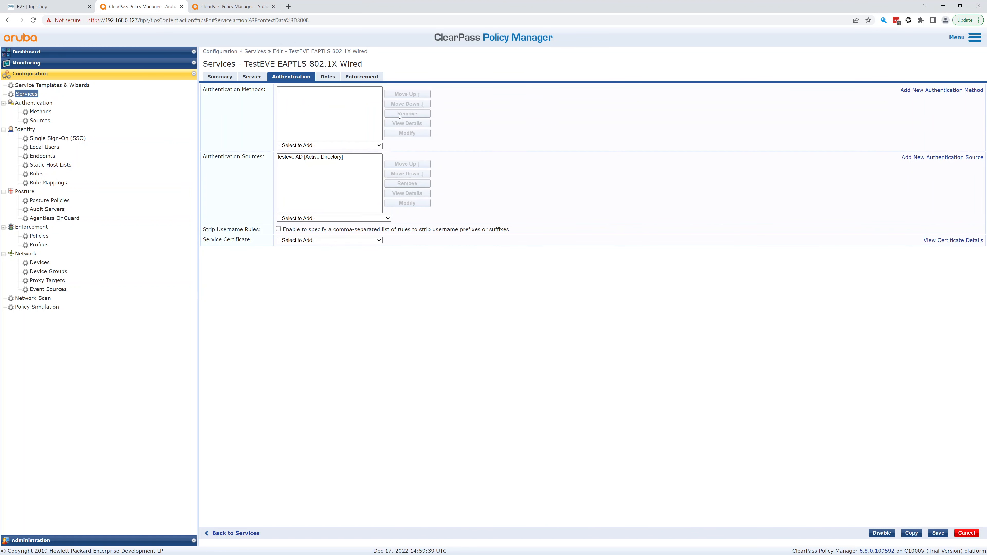
{"action": "left_click", "coordinate": [340, 145]}
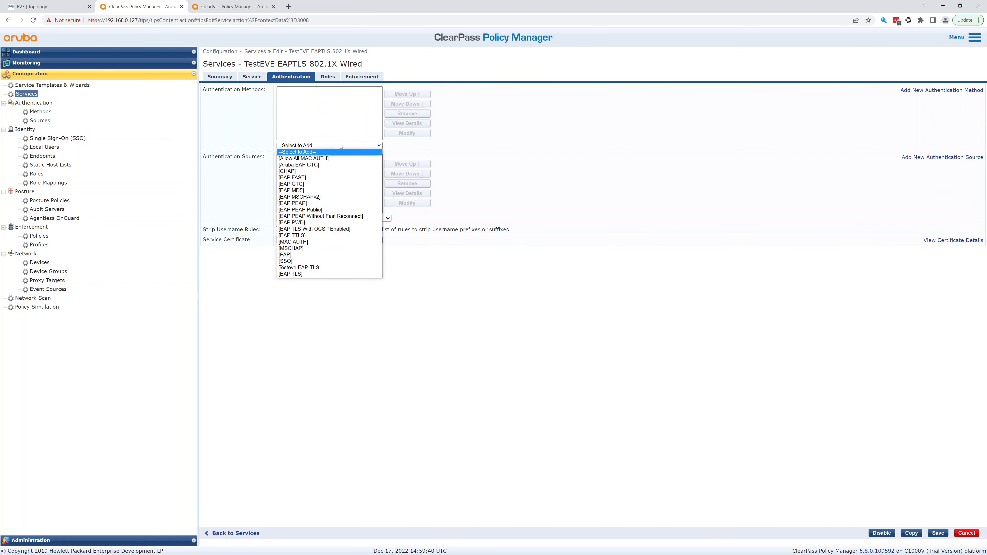
{"action": "left_click", "coordinate": [311, 270]}
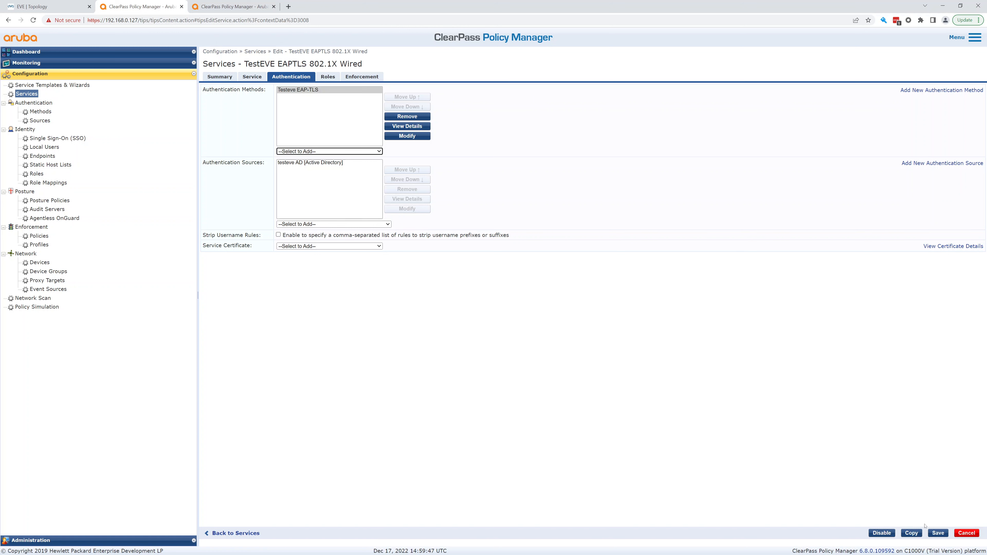
{"action": "left_click", "coordinate": [937, 533]}
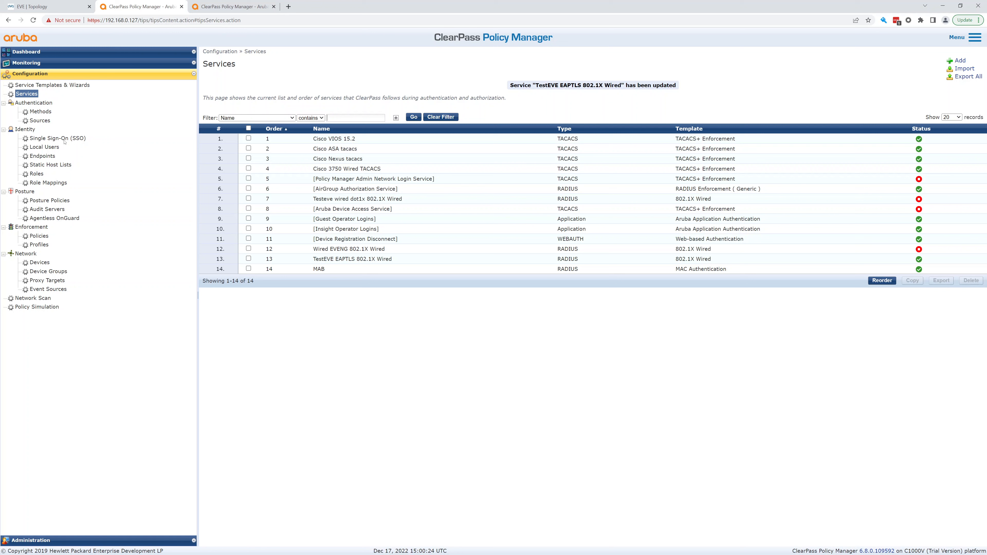
{"action": "left_click", "coordinate": [330, 251]}
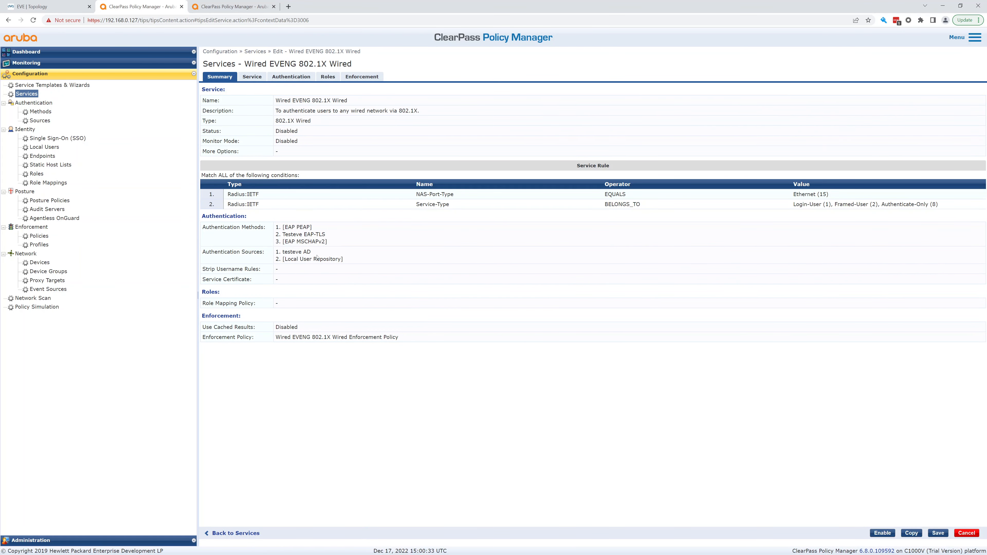
{"action": "left_click", "coordinate": [34, 96]}
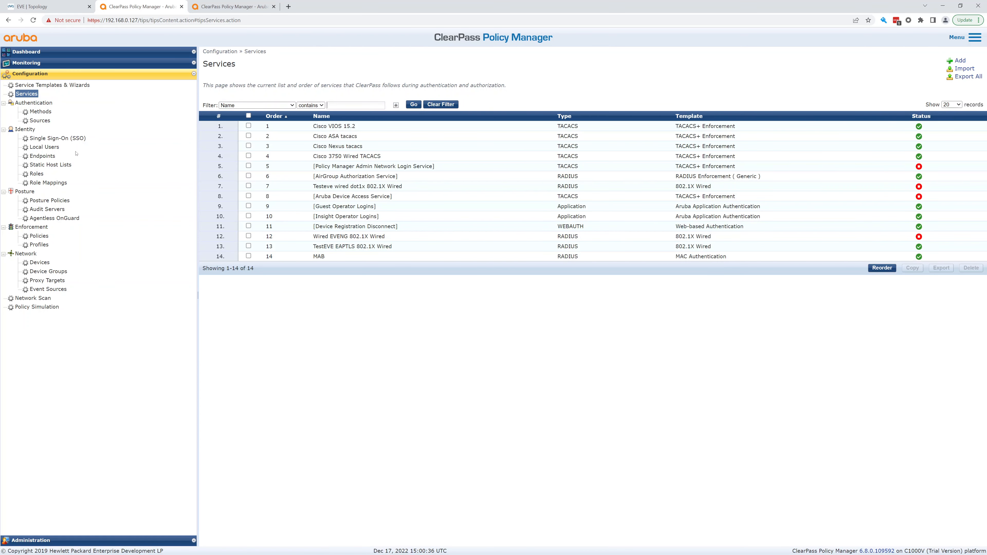
Open the testeve AD source's Attributes and edit its Authentication filter.
{"action": "left_click", "coordinate": [39, 121]}
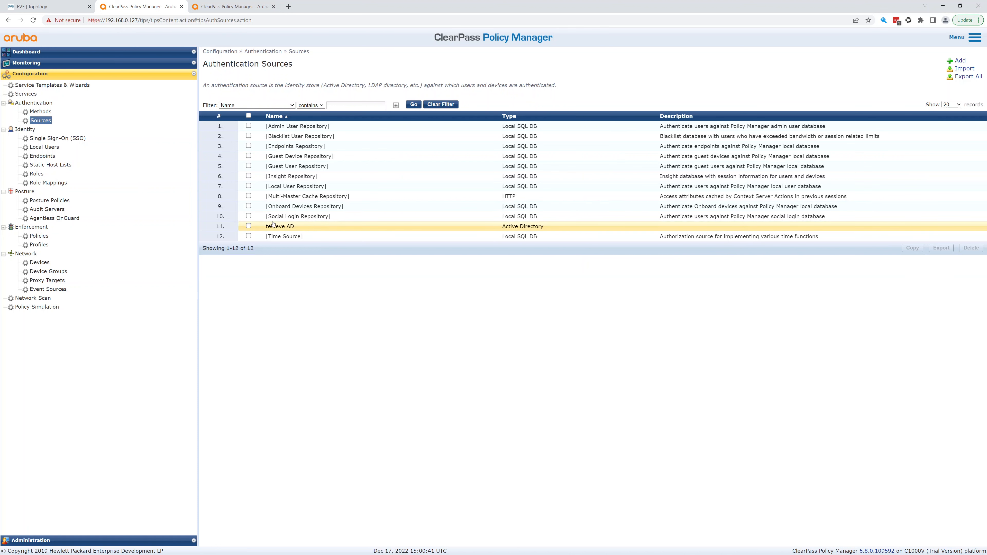
{"action": "left_click", "coordinate": [302, 229]}
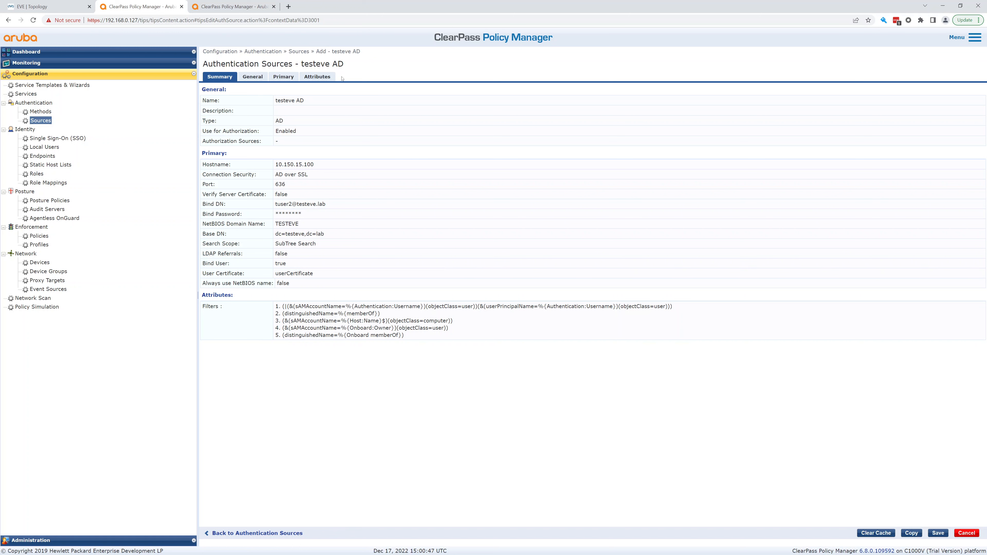
{"action": "left_click", "coordinate": [320, 76]}
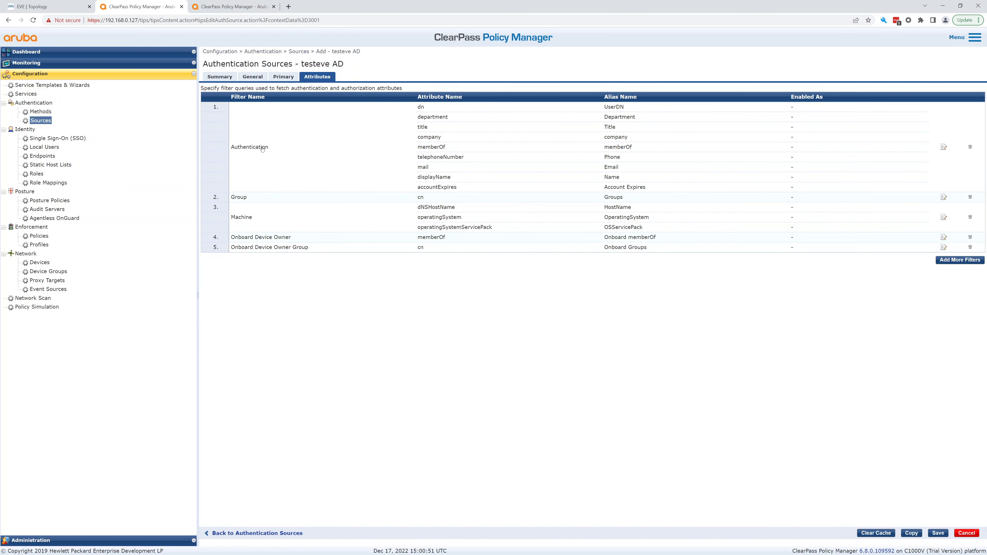
{"action": "left_click", "coordinate": [944, 146]}
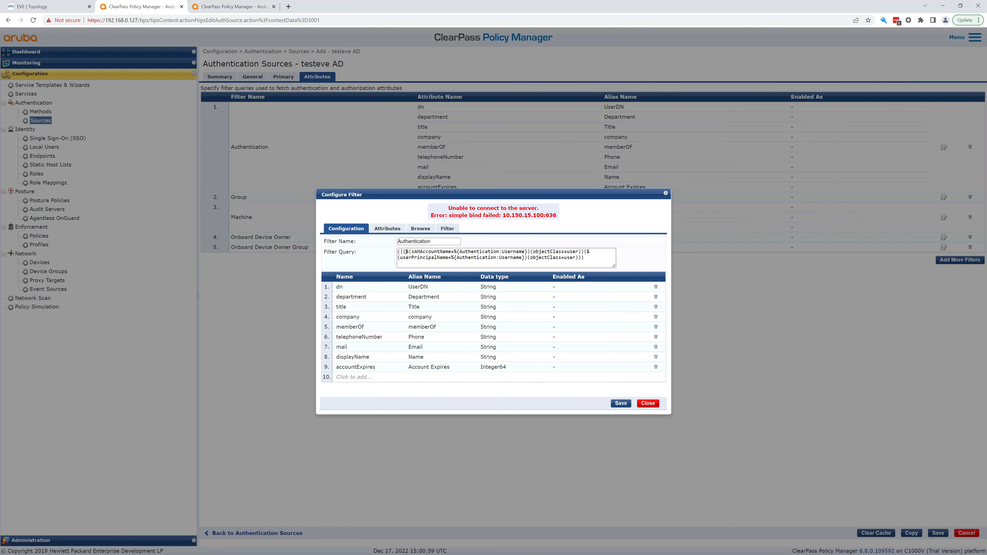
Look through the filter's Attributes, Browse and Filter tabs, noting the 10.150.15.100:636 bind failure.
{"action": "left_click", "coordinate": [391, 229]}
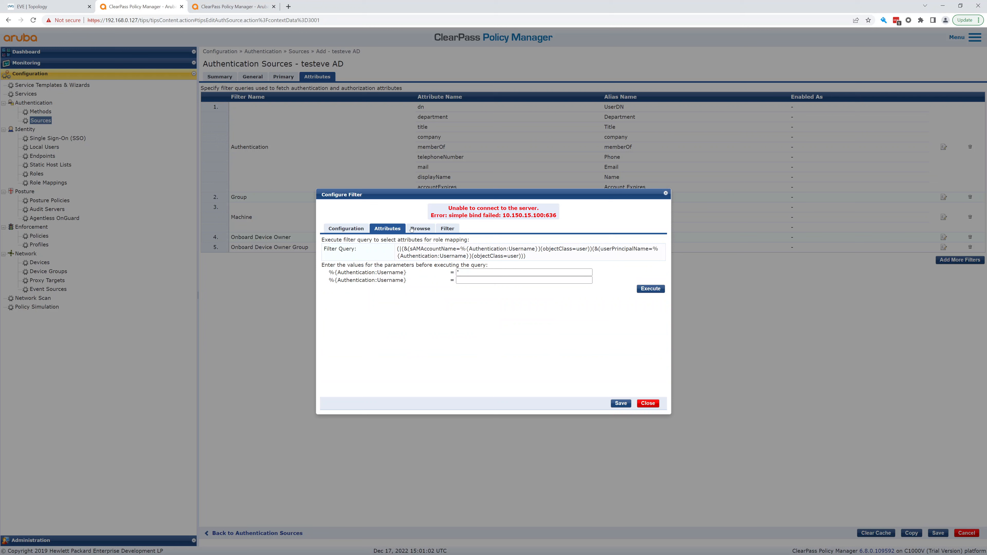
{"action": "left_click", "coordinate": [430, 229]}
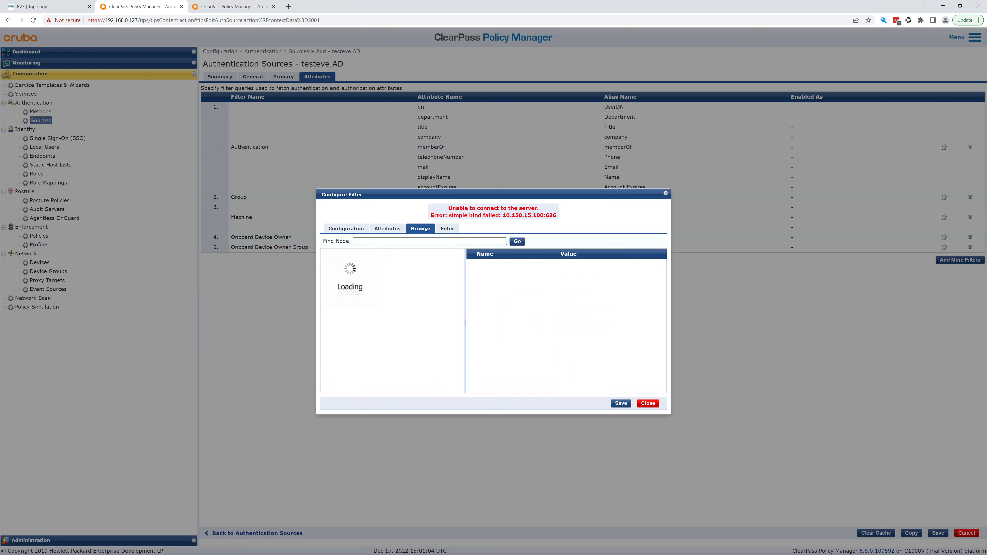
{"action": "left_click", "coordinate": [447, 229]}
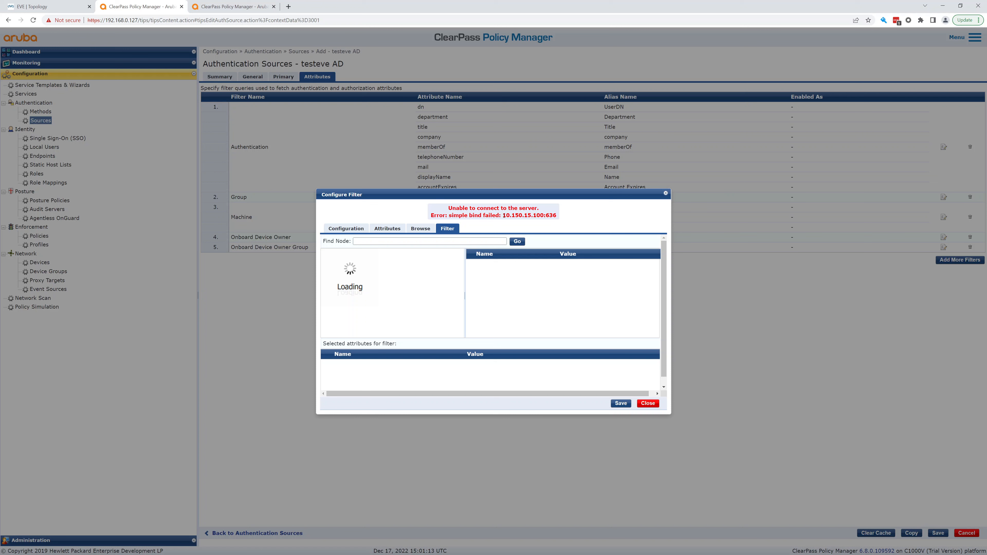
{"action": "left_click_drag", "start_coordinate": [504, 216], "coordinate": [562, 220]}
{"action": "left_click", "coordinate": [346, 229]}
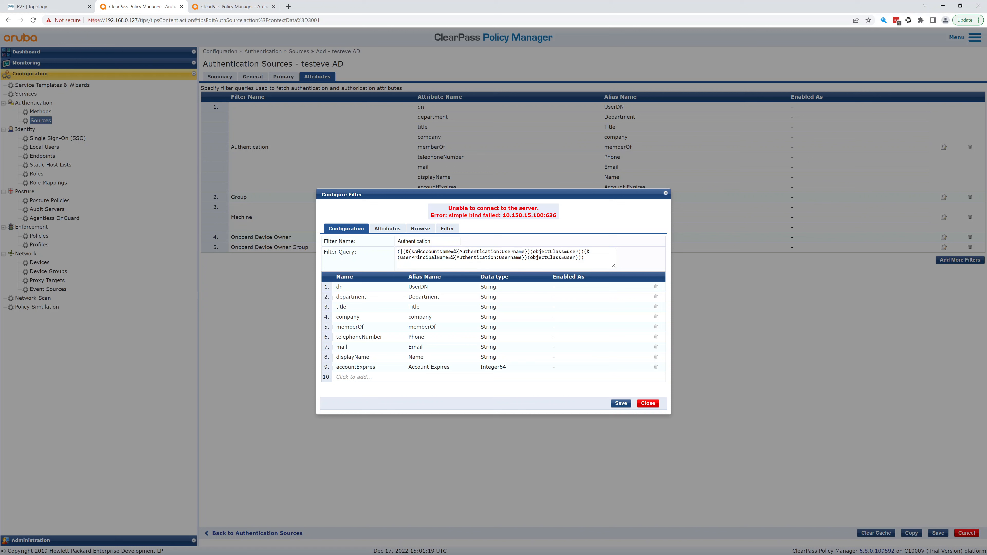
{"action": "left_click", "coordinate": [448, 230]}
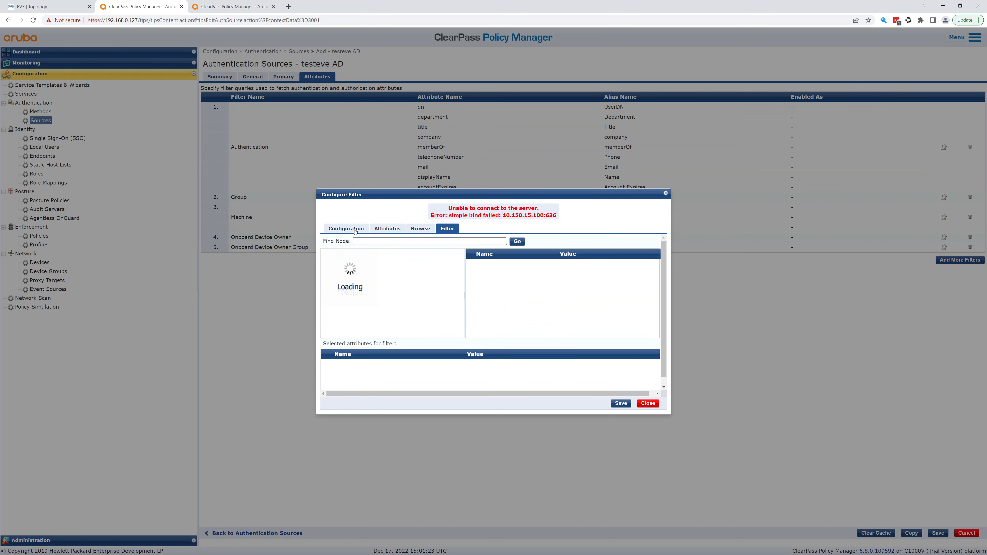
{"action": "left_click", "coordinate": [343, 230]}
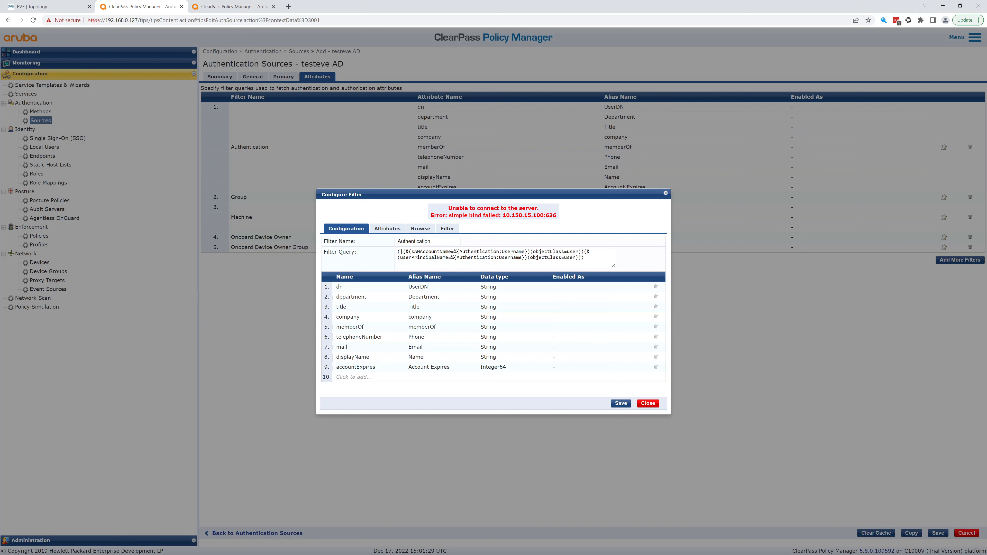
Review the sAMAccountName and userPrincipalName parts of the filter query, then close unchanged.
{"action": "left_click_drag", "start_coordinate": [400, 252], "coordinate": [582, 252]}
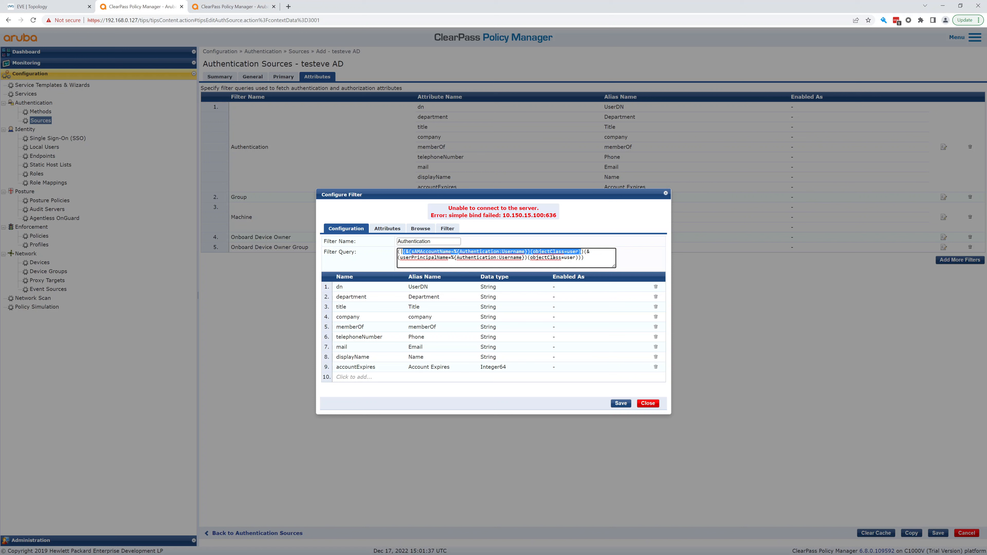
{"action": "left_click", "coordinate": [586, 252]}
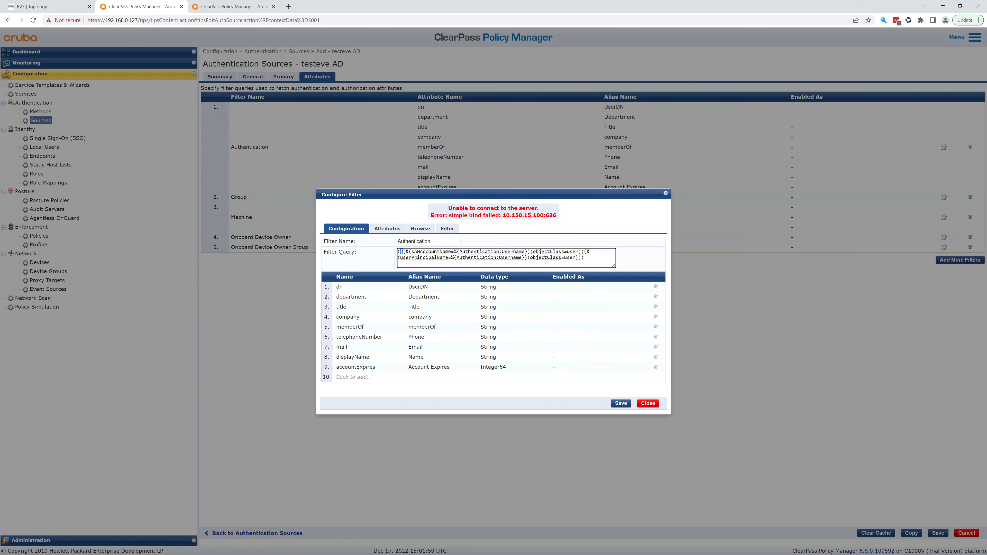
{"action": "left_click_drag", "start_coordinate": [399, 258], "coordinate": [590, 263]}
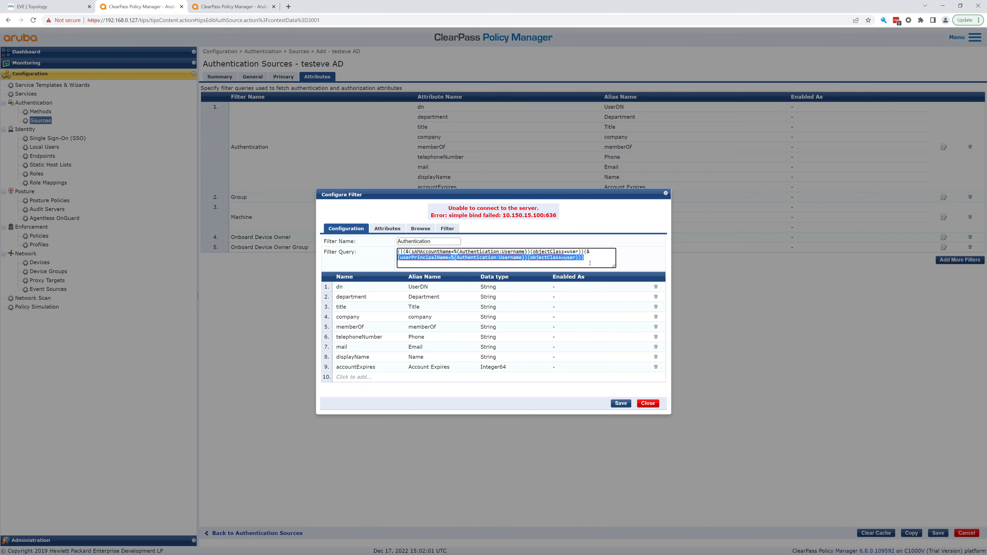
{"action": "left_click", "coordinate": [649, 404]}
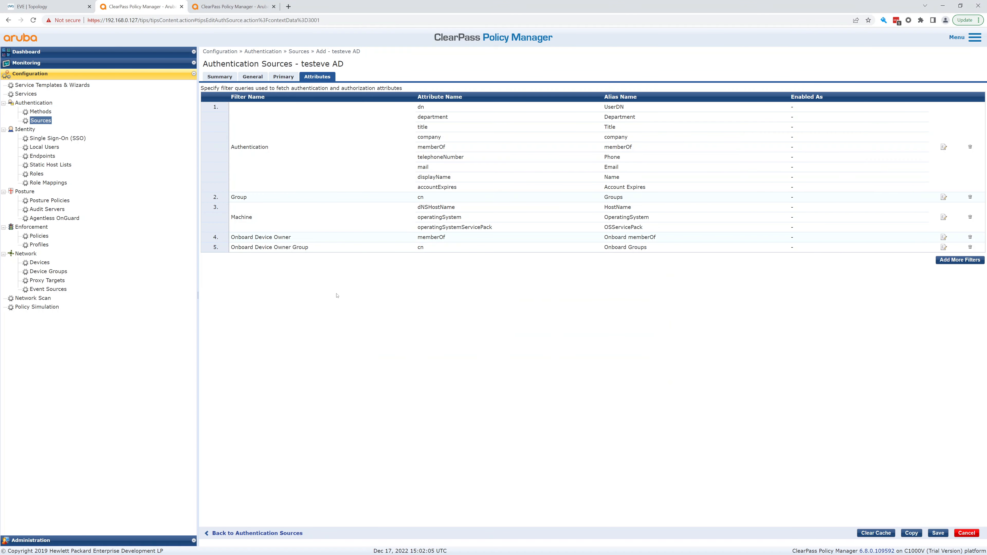